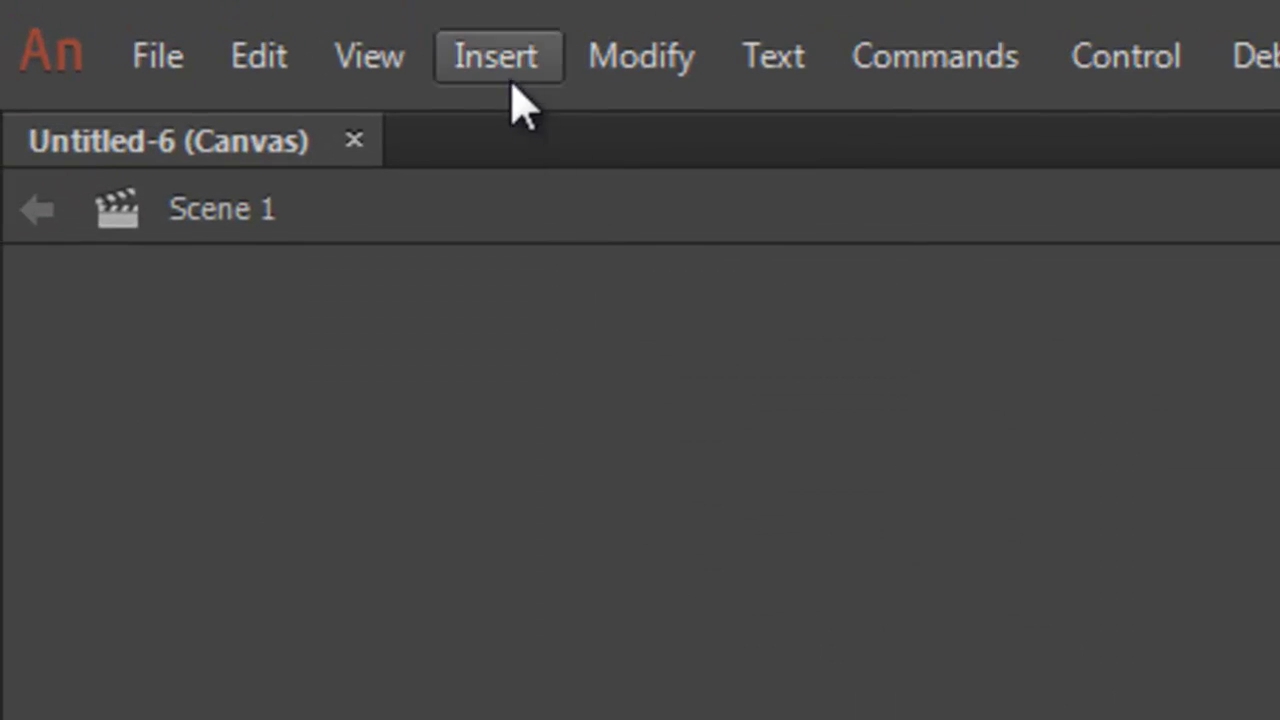
Create a new movie clip symbol named Monster from Insert > New Symbol
left_click(508, 72)
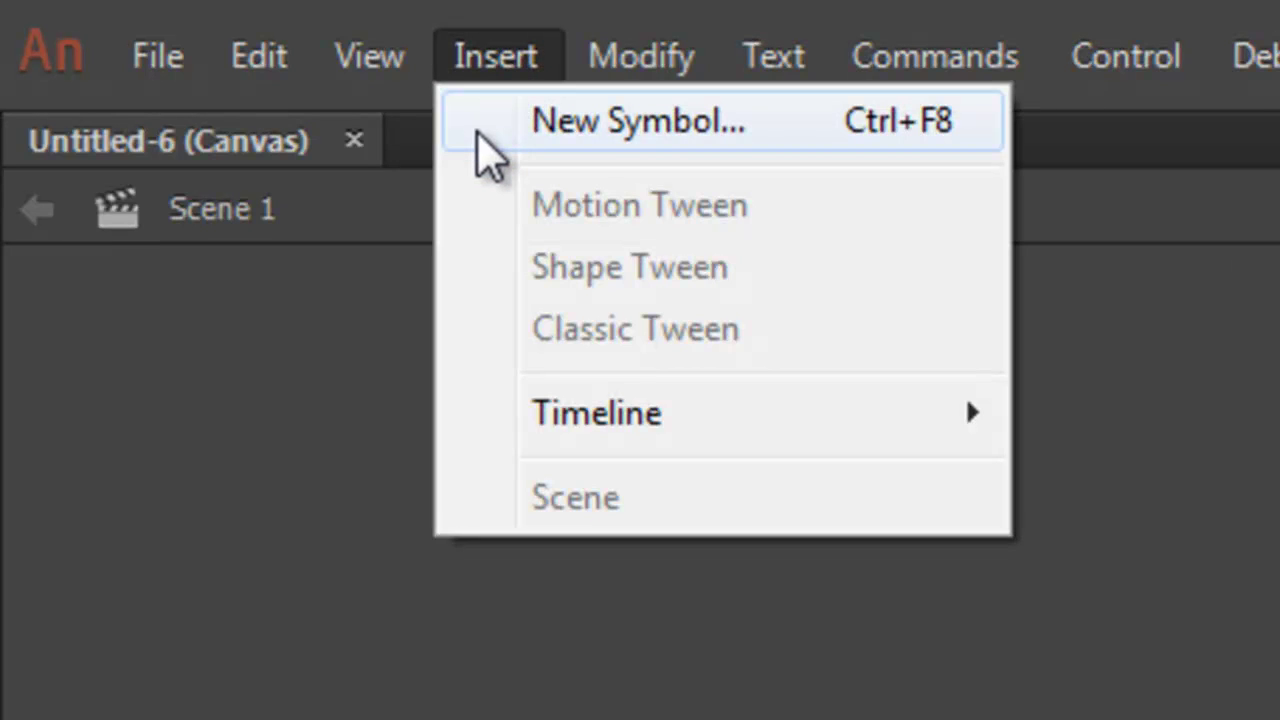
left_click(479, 137)
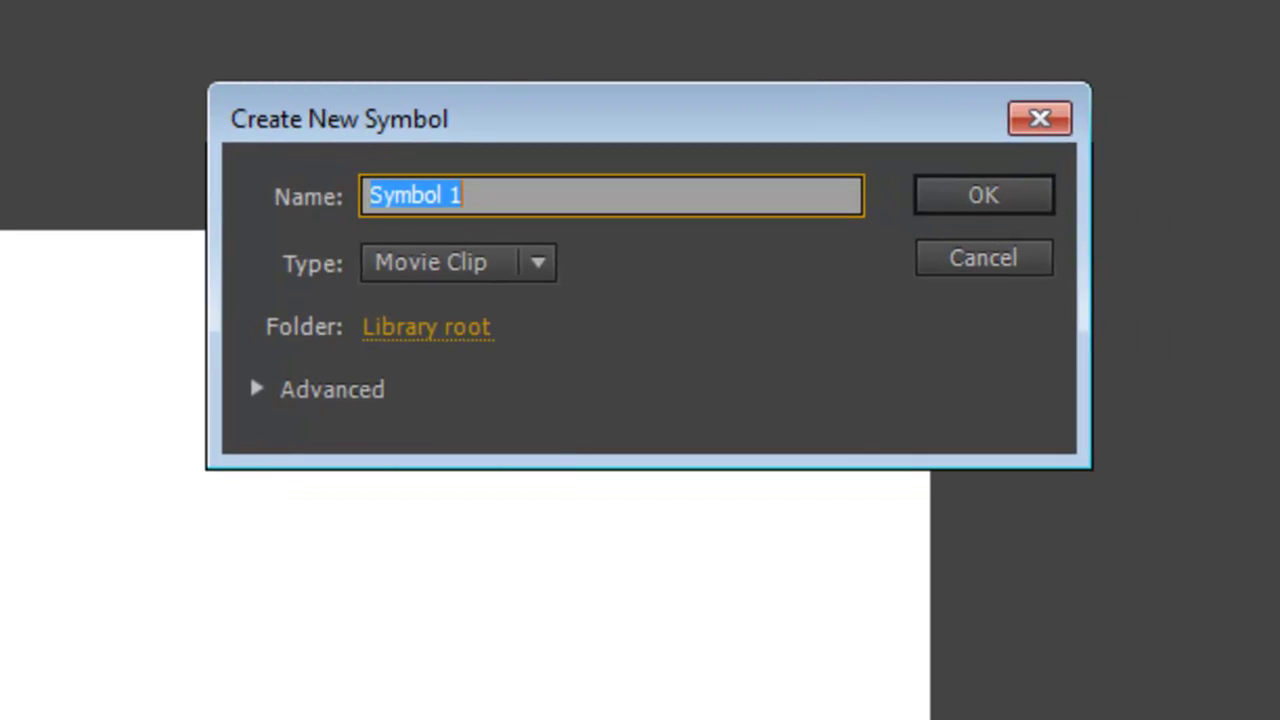
type("Monster")
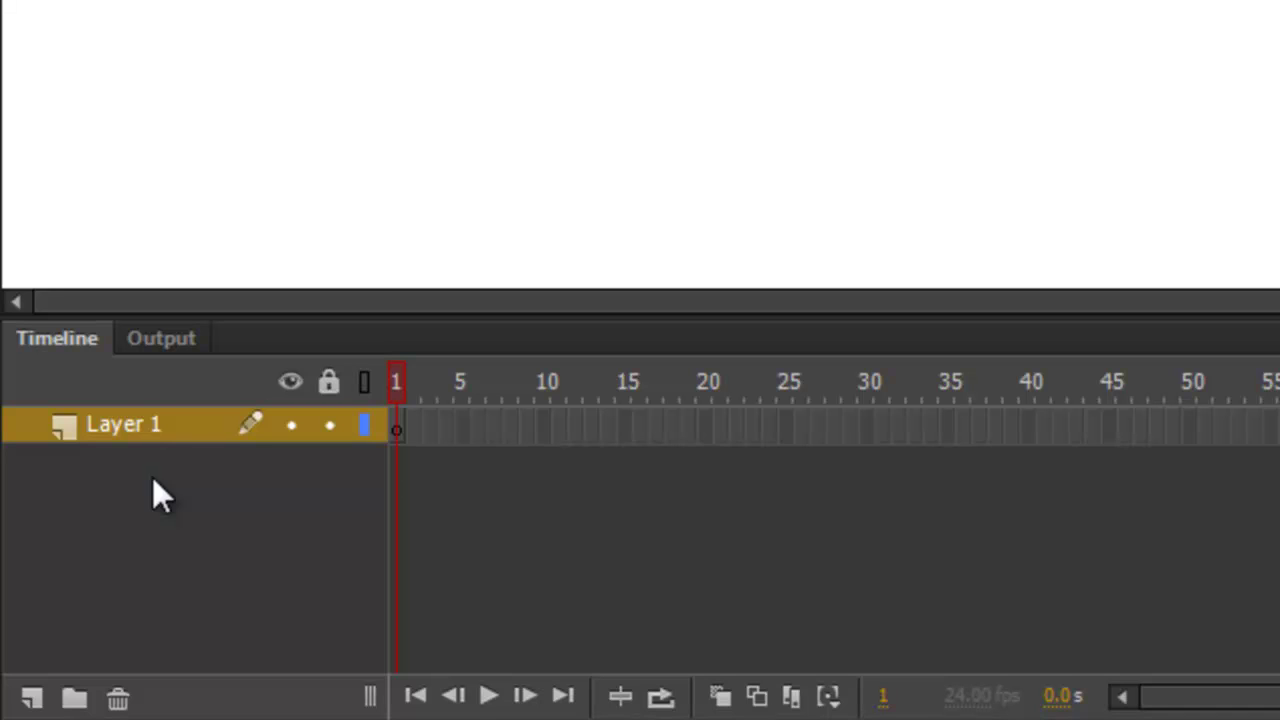
Rename Layer 1 to Body and select the Brush tool
double_click(128, 412)
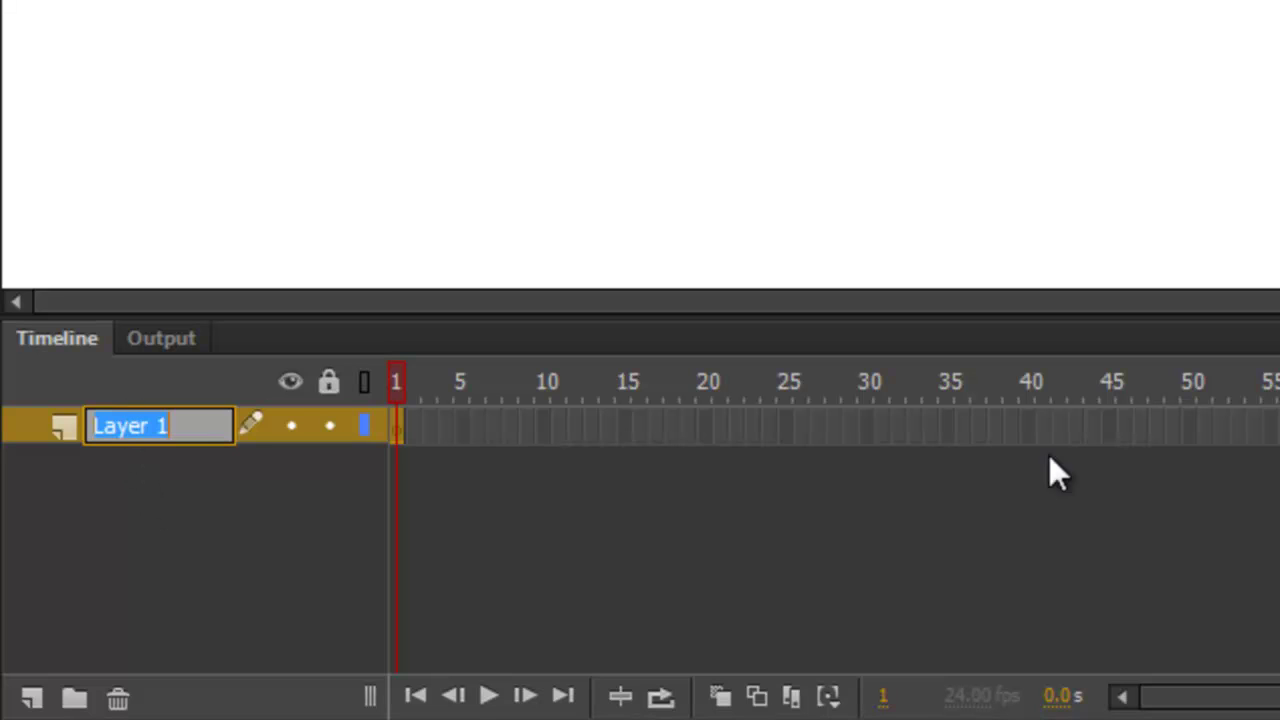
type("Body")
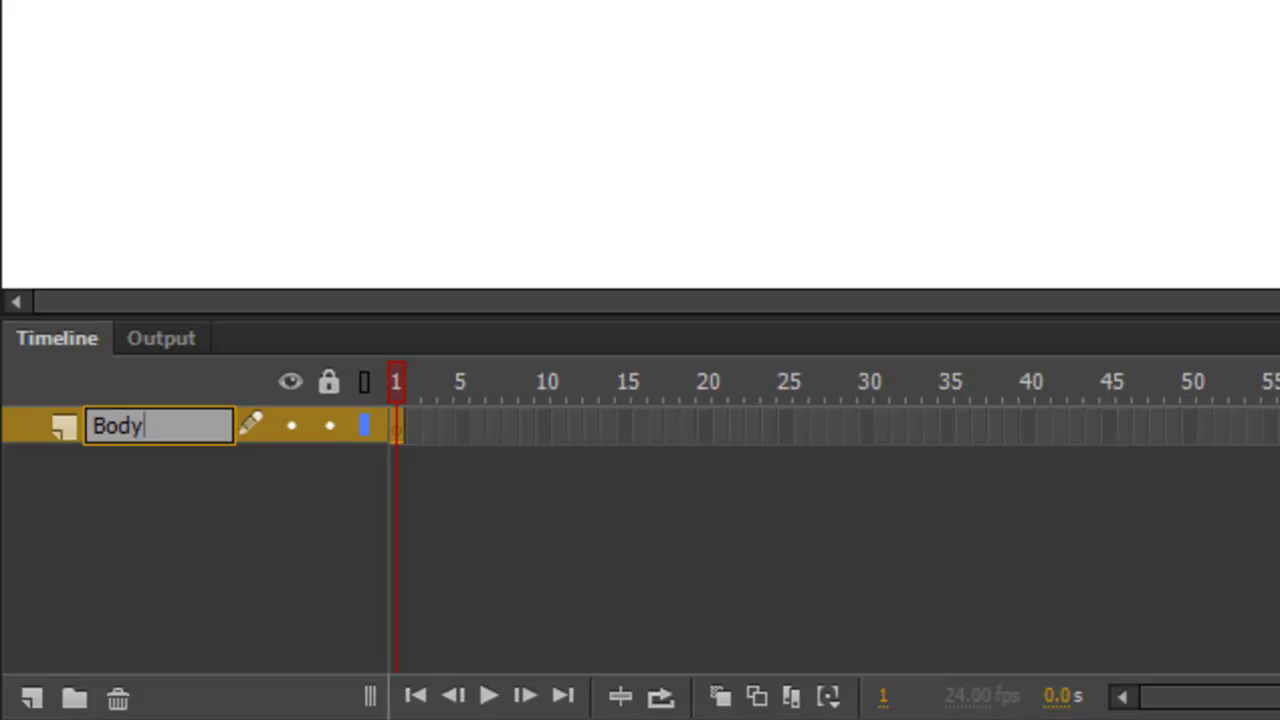
key("Return")
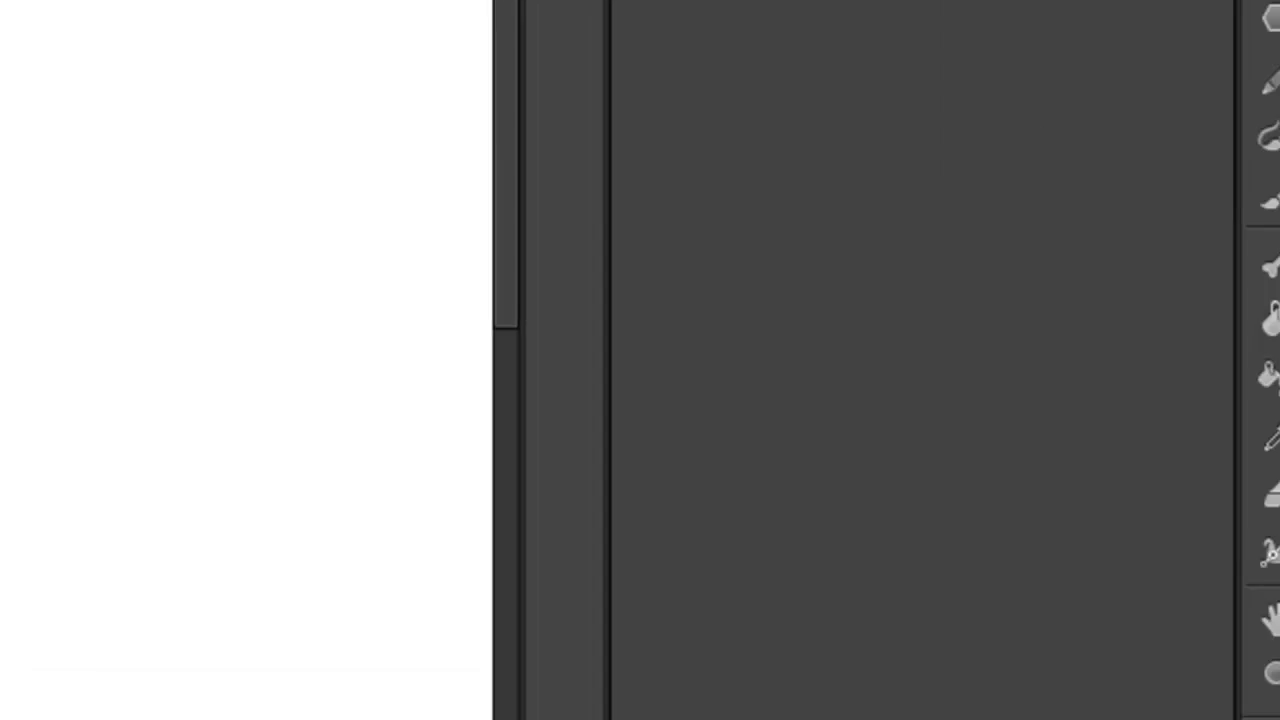
left_click(1241, 209)
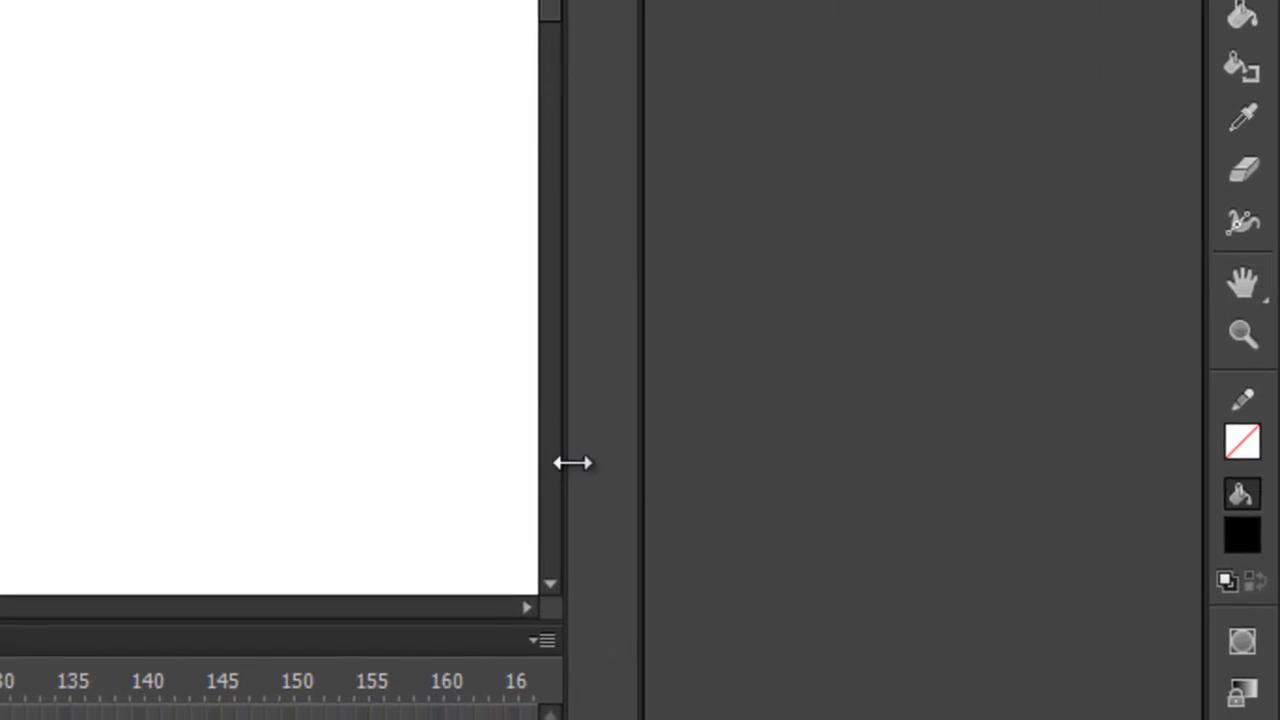
Set the fill colour to blue #0066FF and select the Paint Bucket tool
left_click(1258, 550)
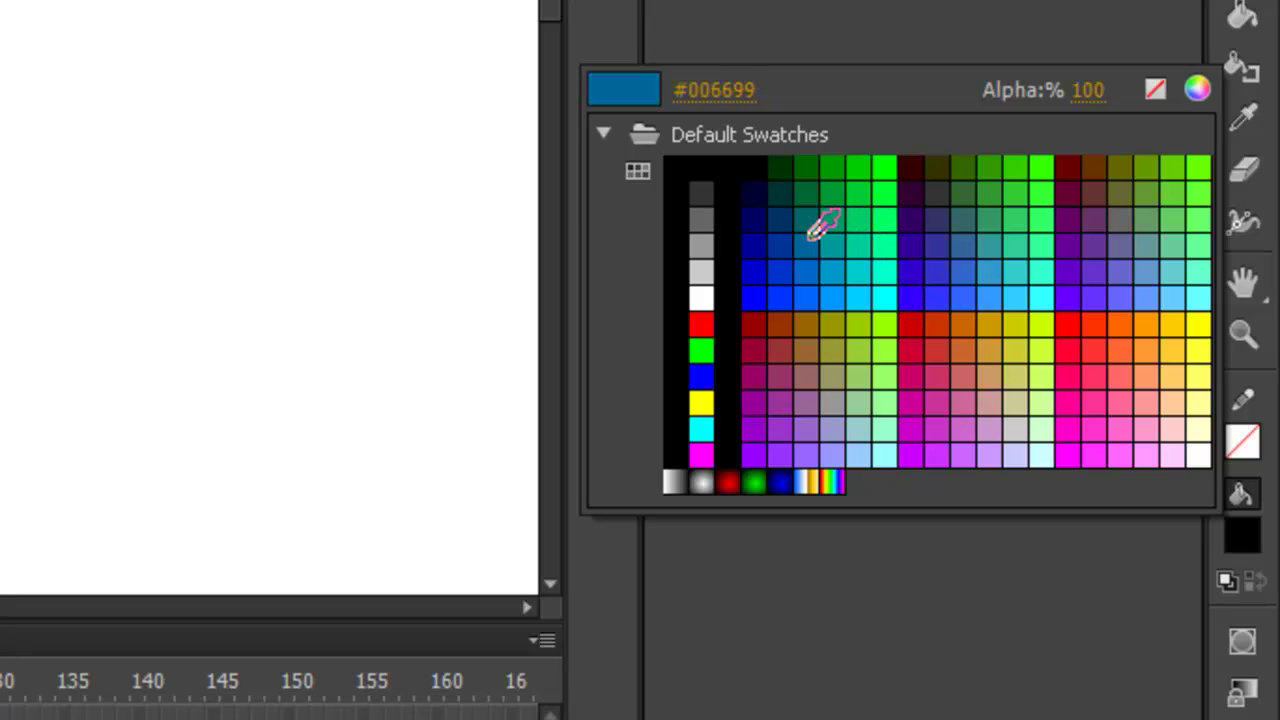
left_click(809, 298)
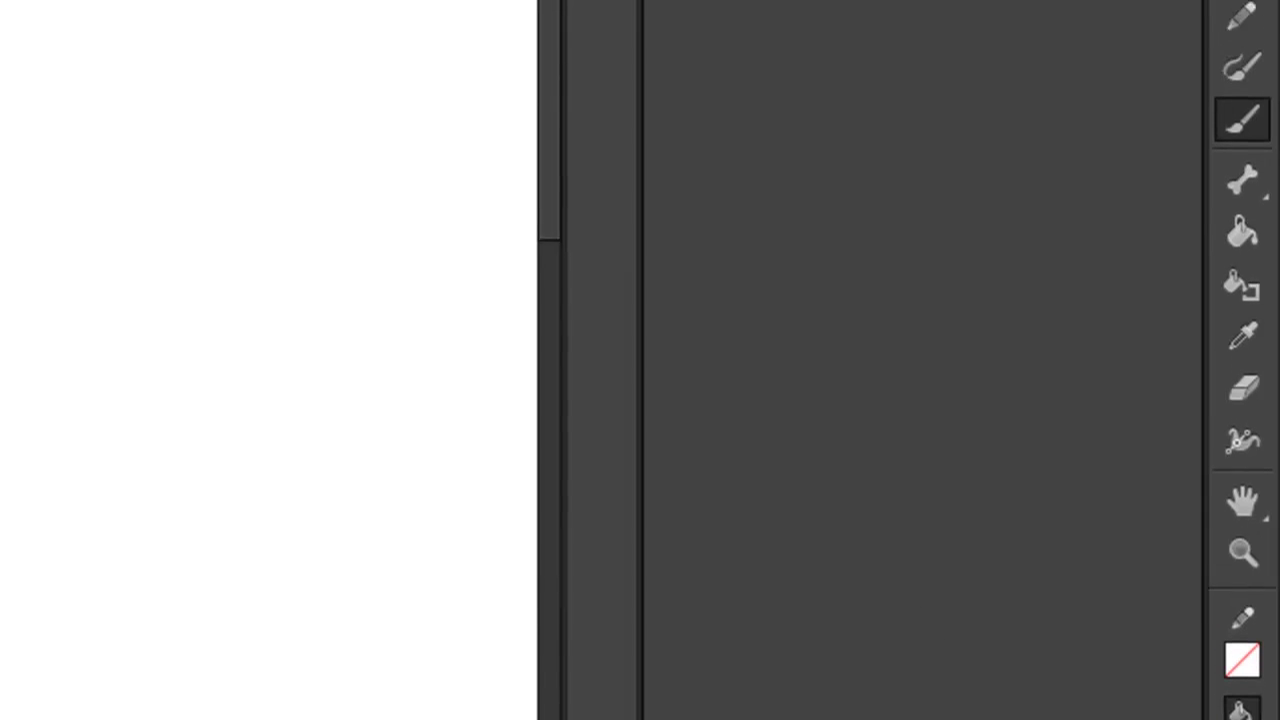
left_click(1241, 263)
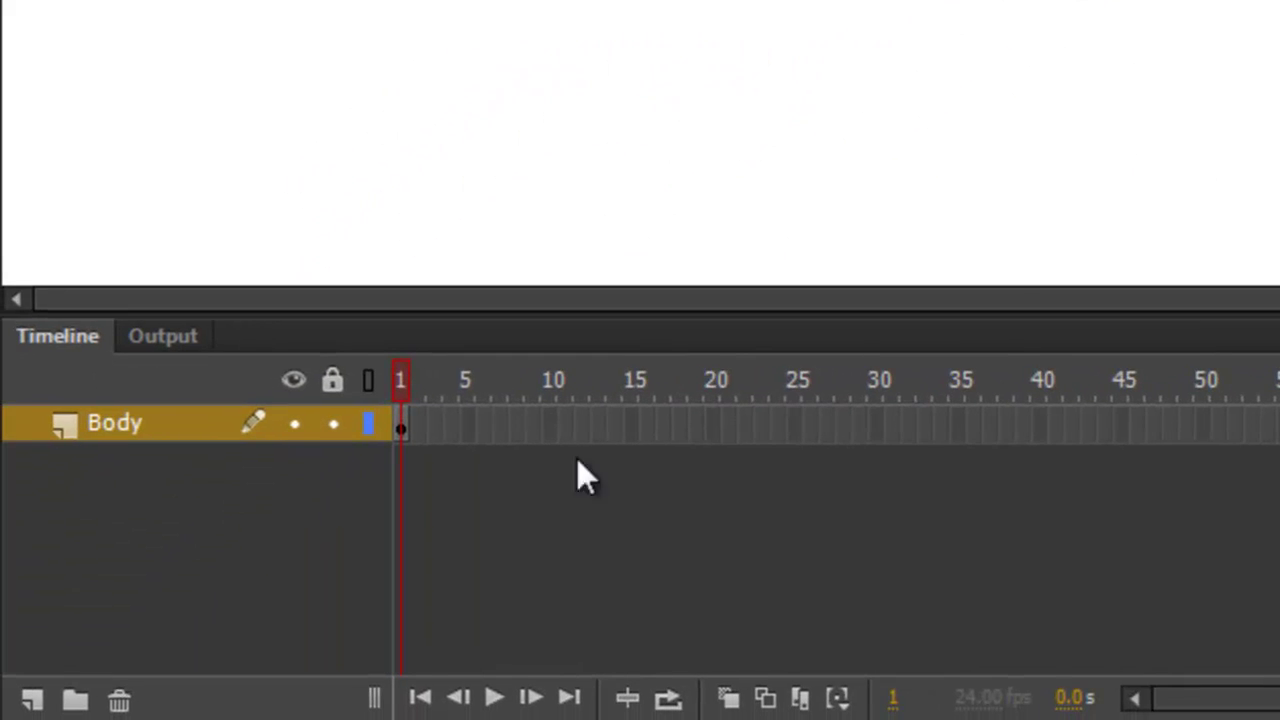
Add Layer 2 above Body and rename it Eyes
left_click(32, 699)
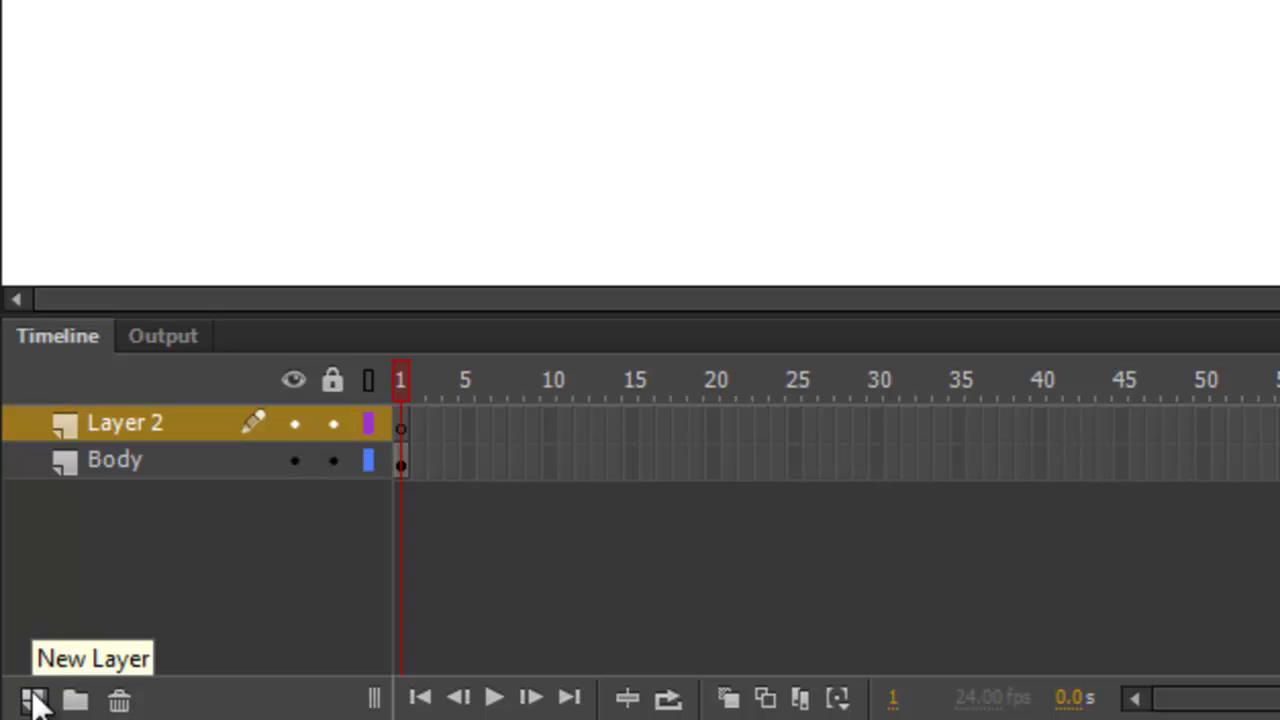
double_click(140, 425)
type("Eyes")
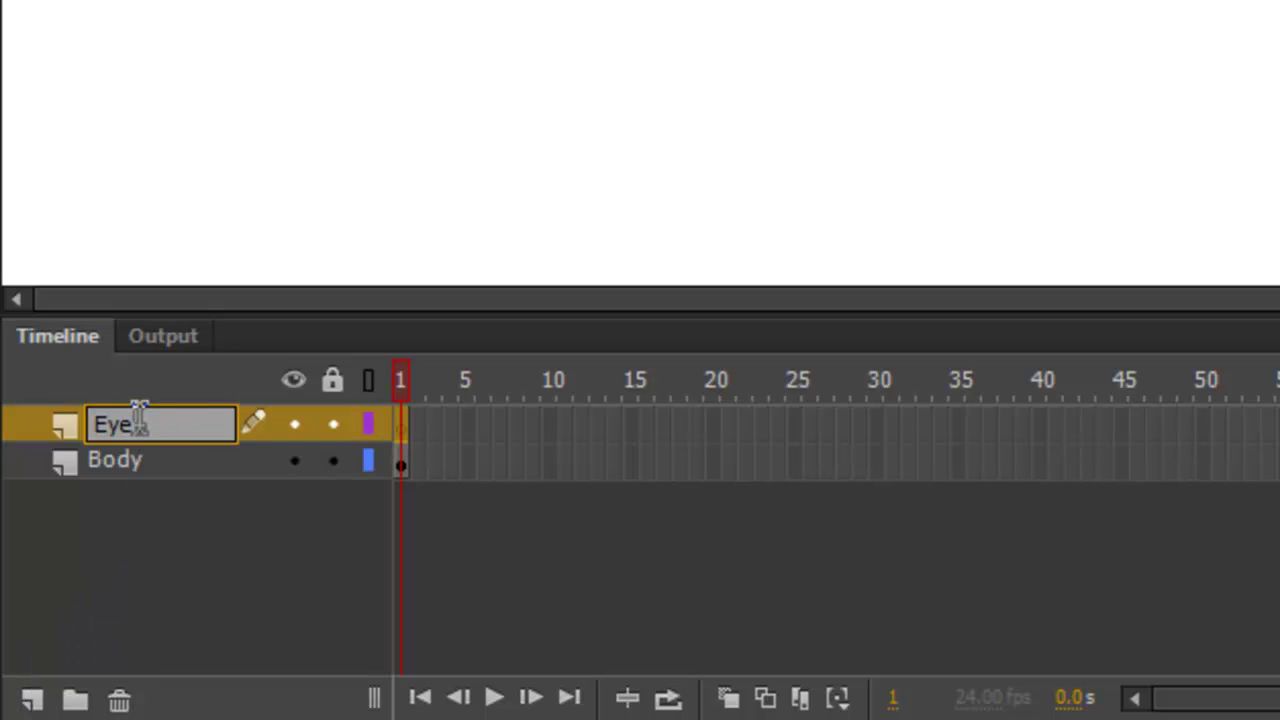
key("Return")
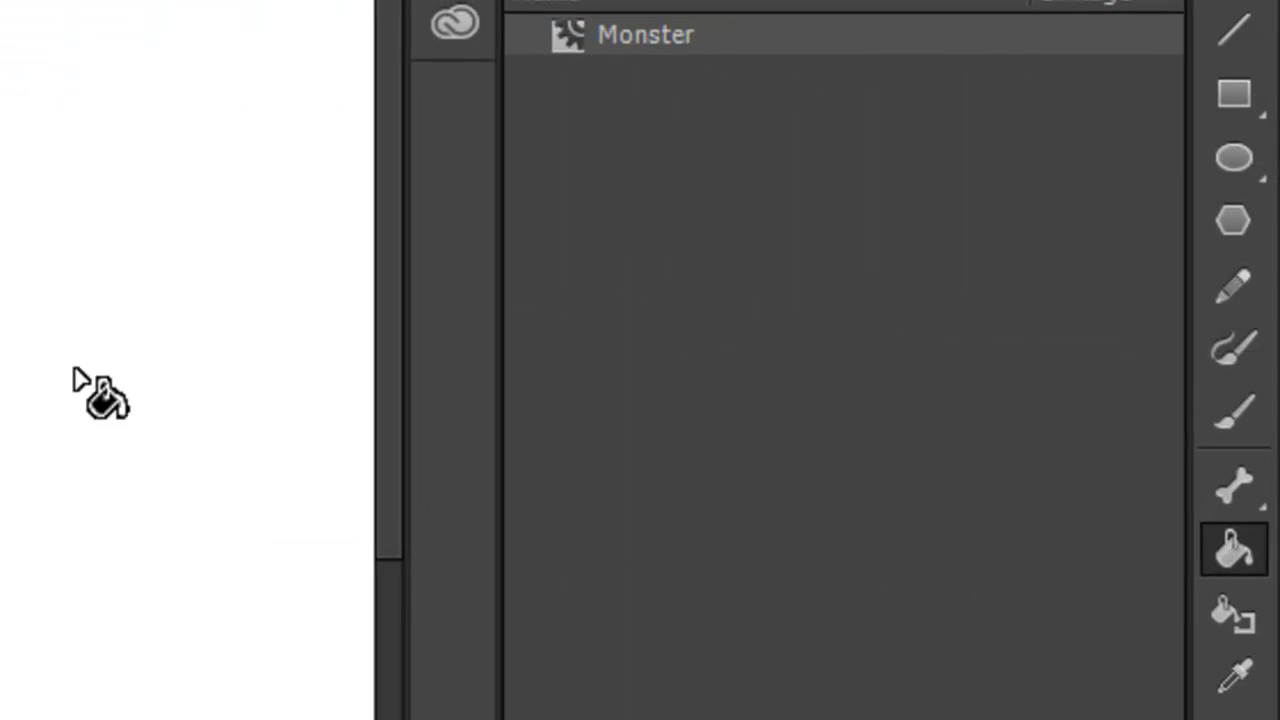
Select the Ellipse tool with a black stroke and a white fill
left_click(1233, 155)
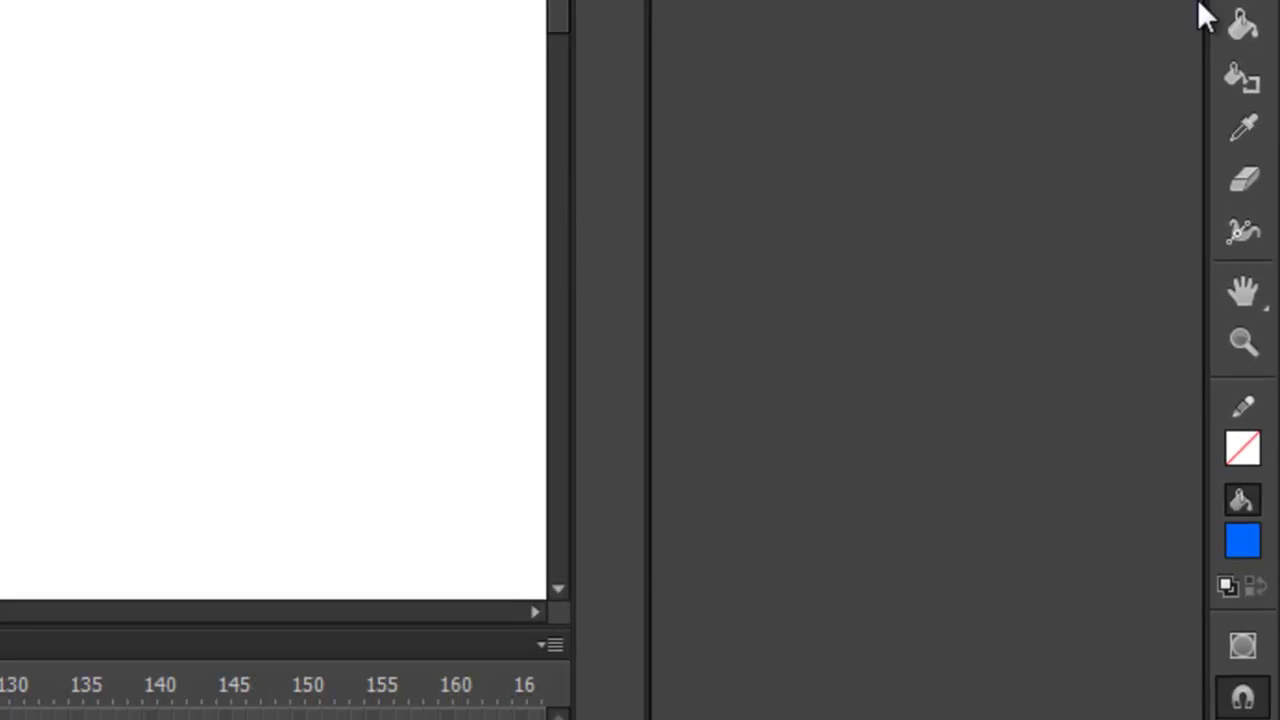
left_click(1250, 376)
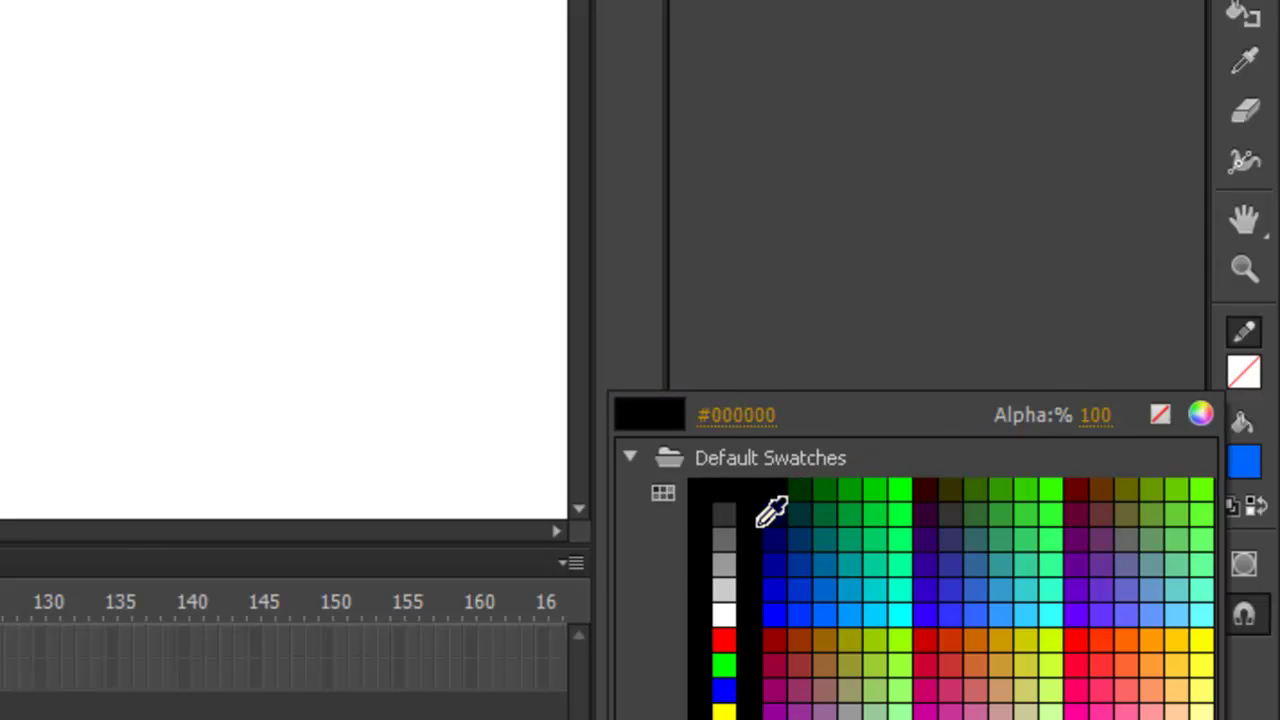
left_click(753, 530)
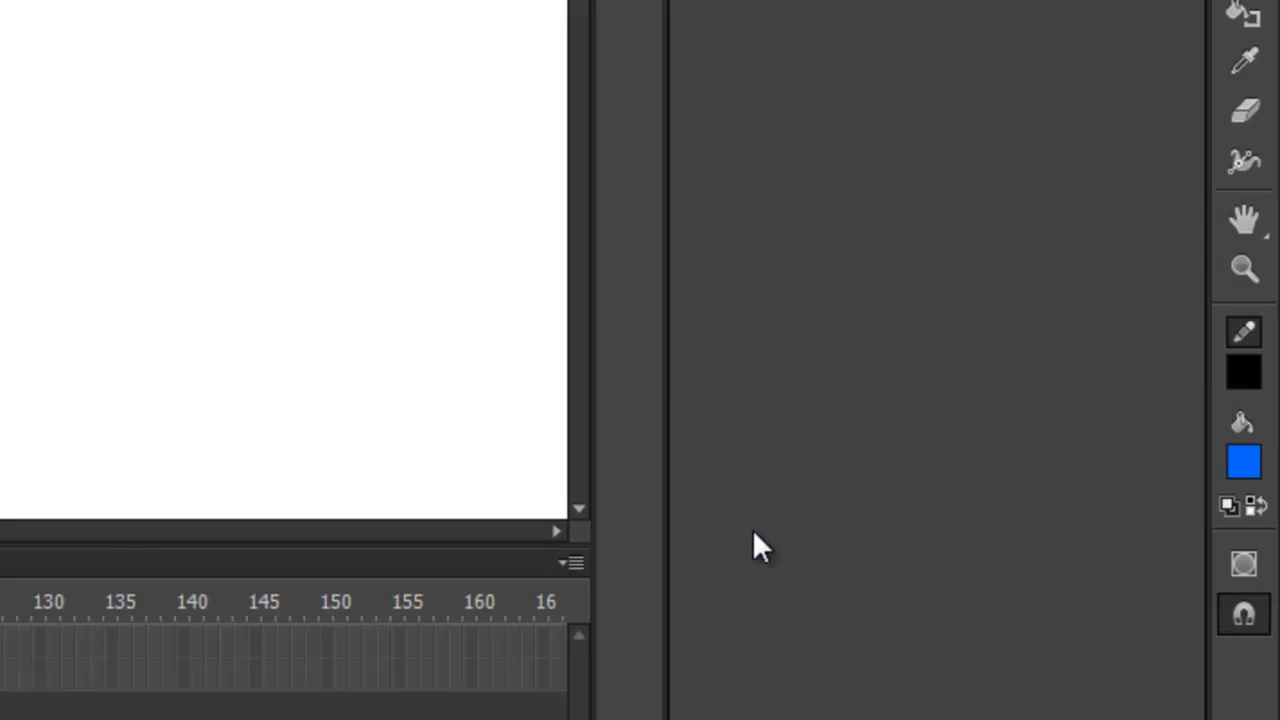
left_click(1243, 463)
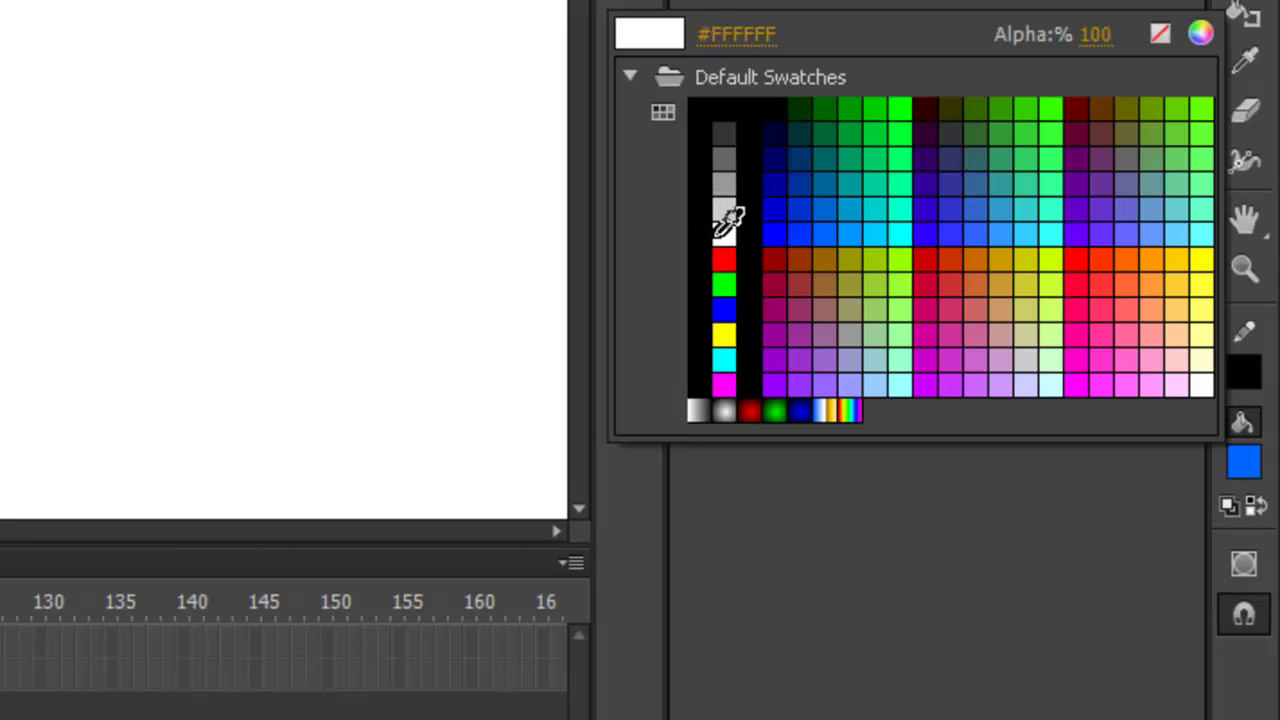
left_click(724, 234)
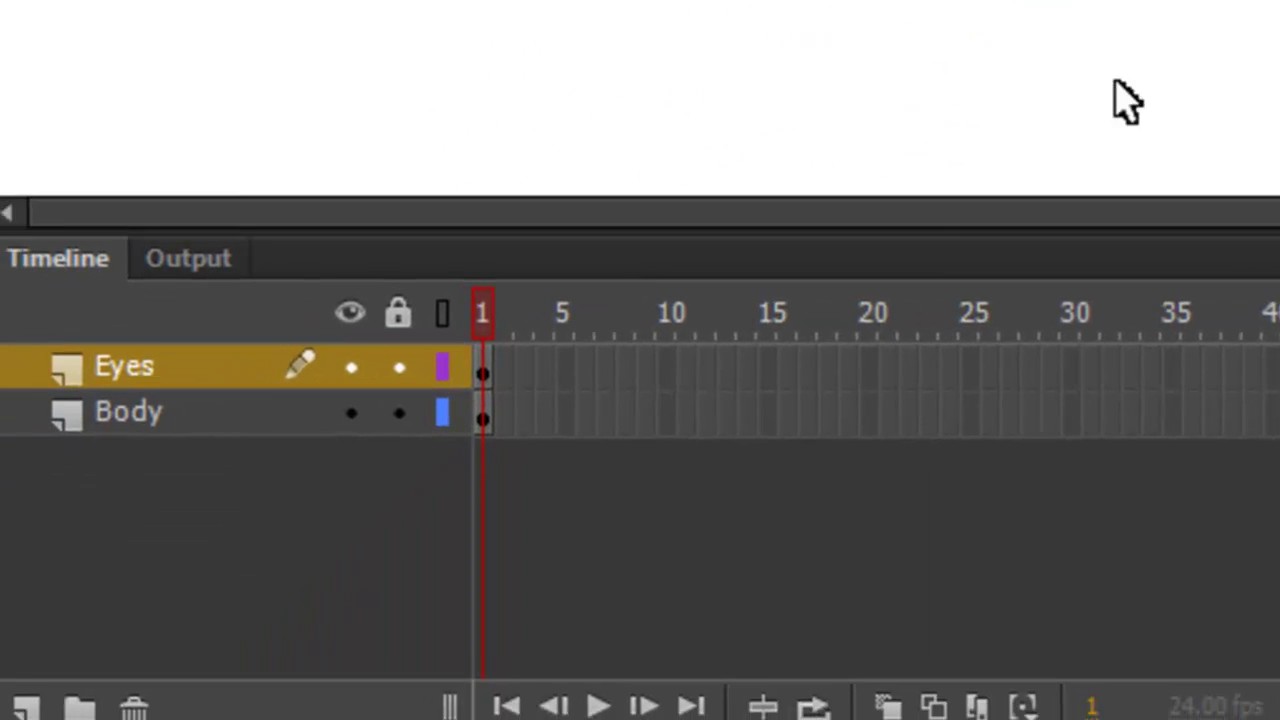
Add Layer 3 above Eyes and rename it Pupils
left_click(40, 697)
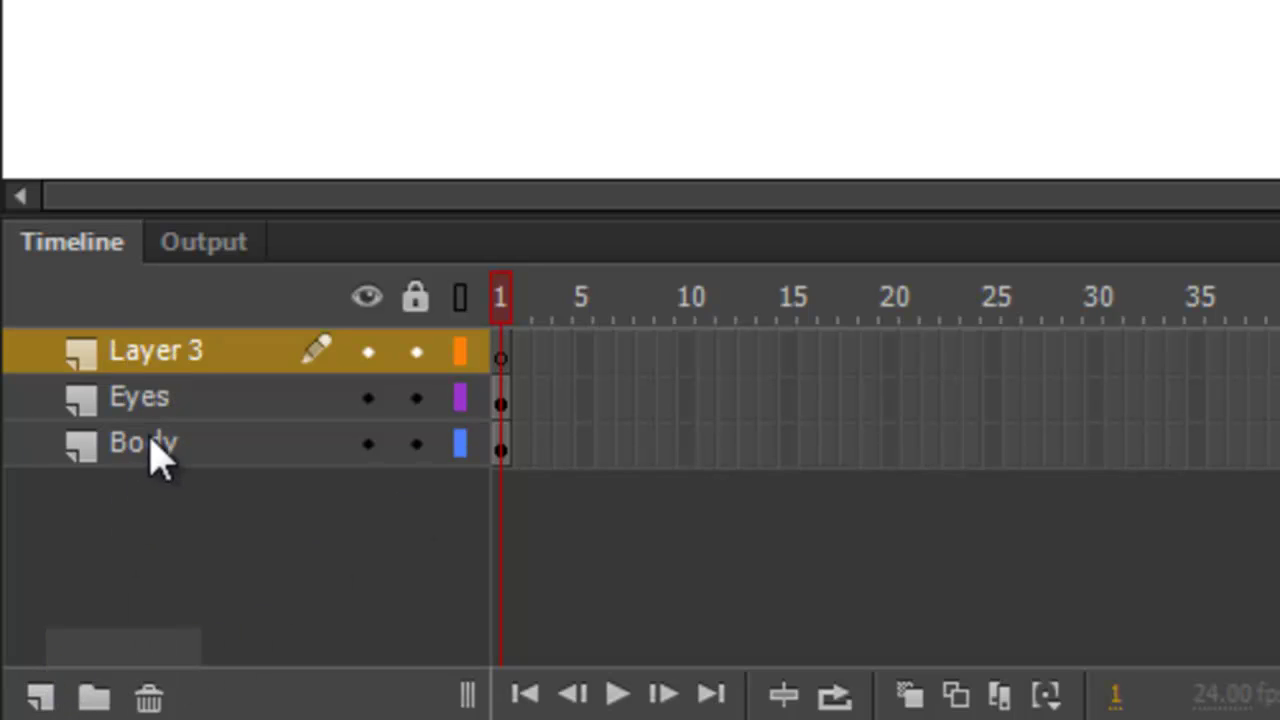
double_click(168, 350)
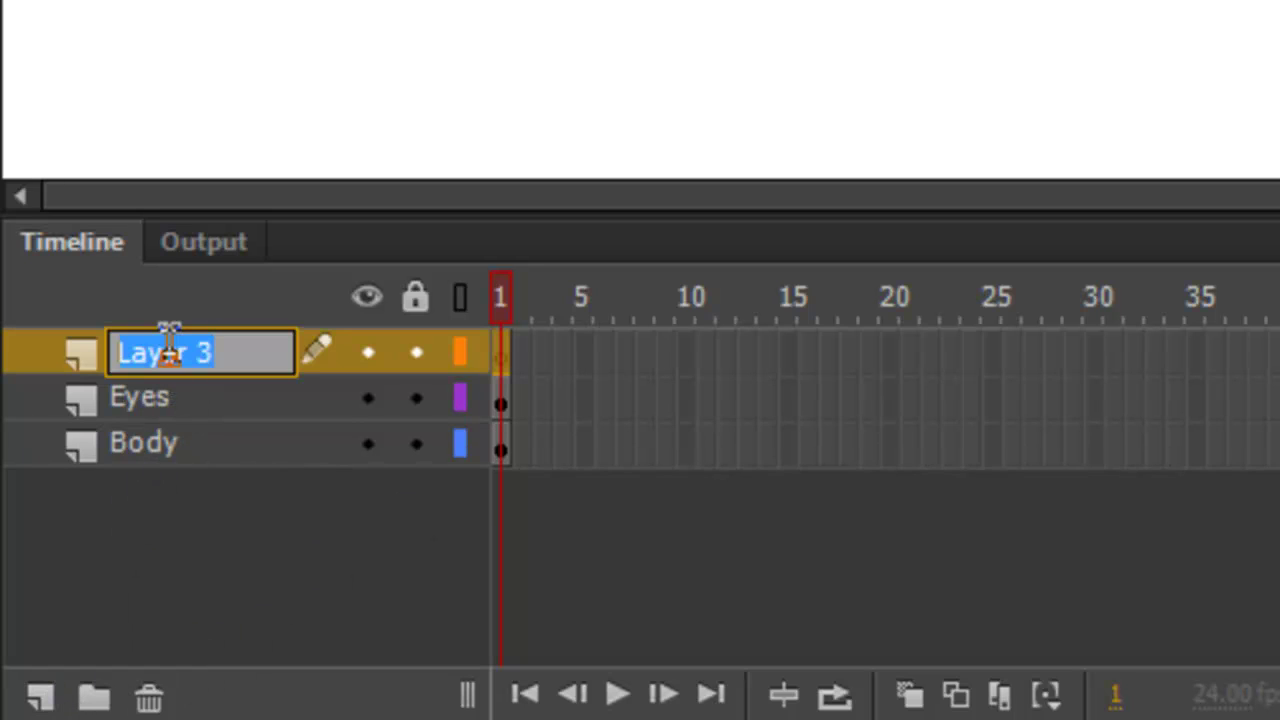
type("Pupils")
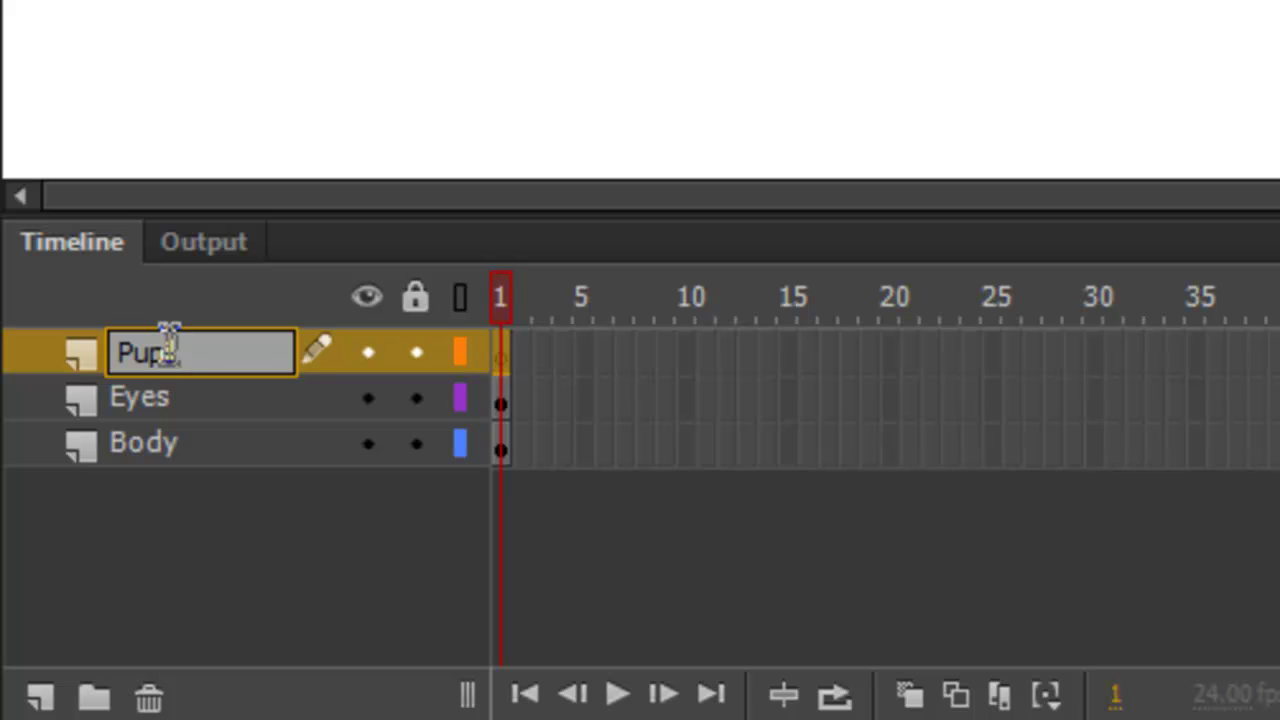
key("Return")
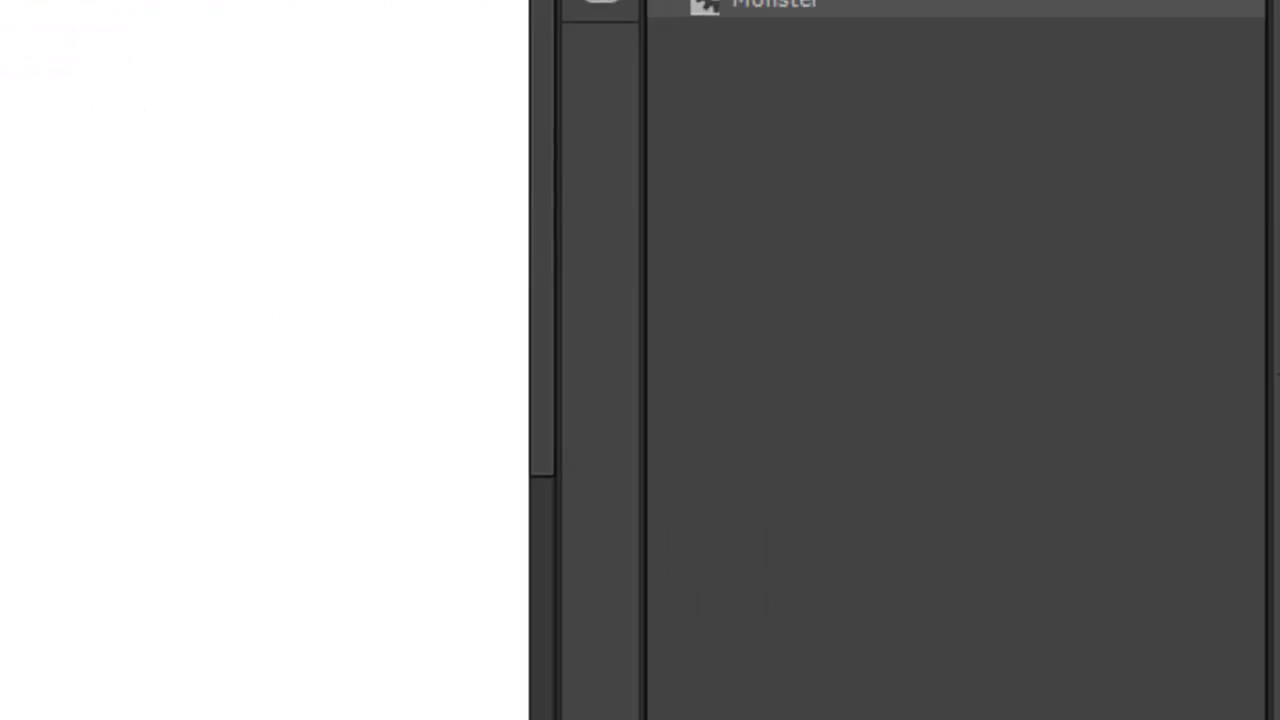
Select the Ellipse tool with a black fill and no stroke colour
left_click(1240, 135)
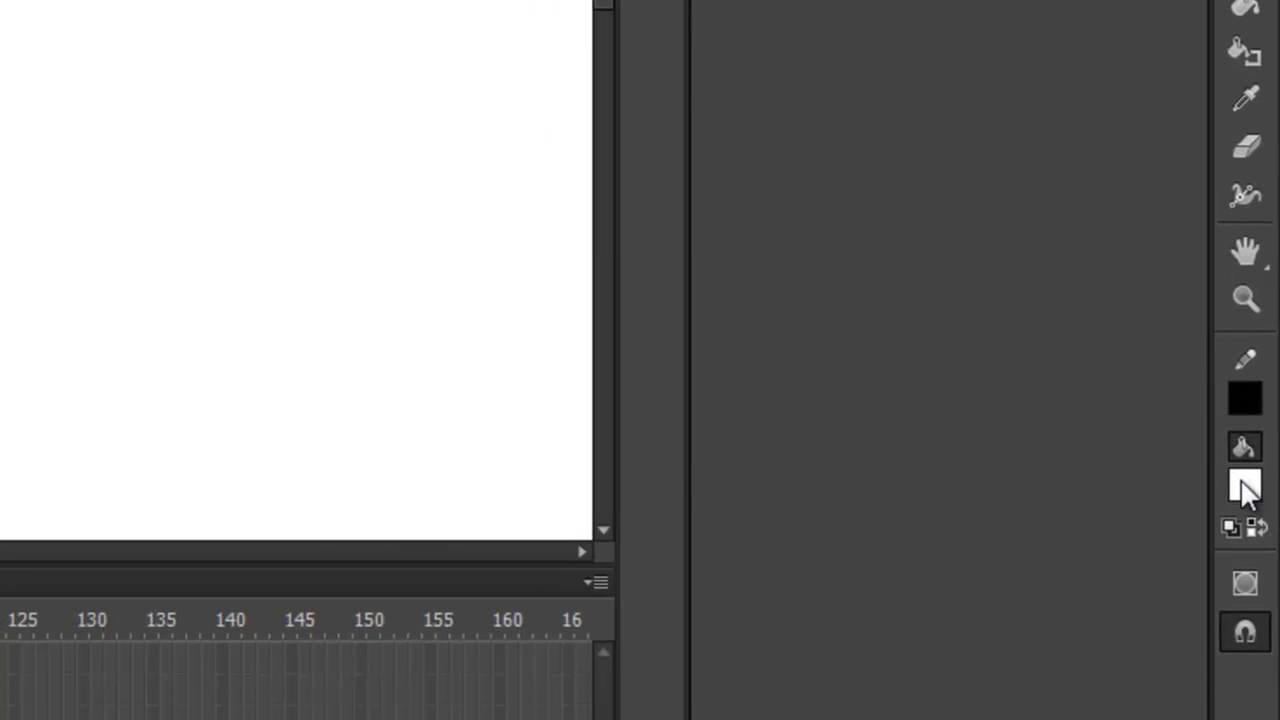
left_click(1245, 488)
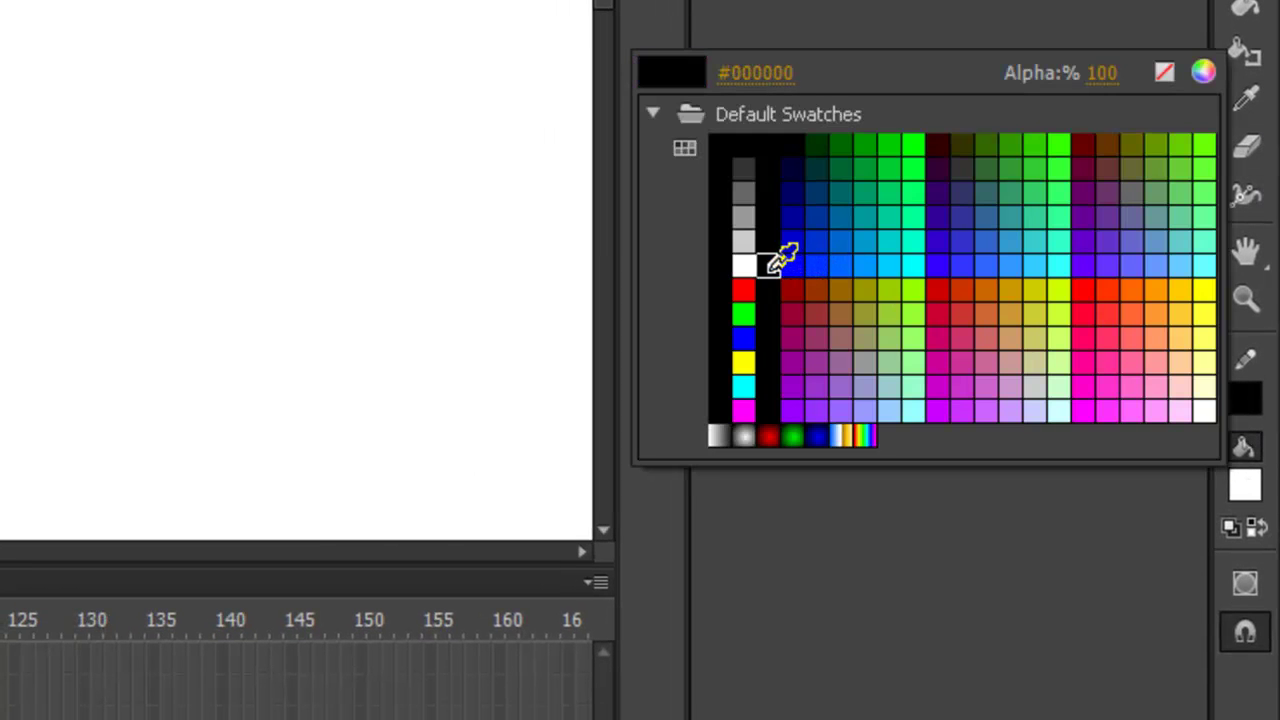
left_click(771, 270)
left_click(1246, 400)
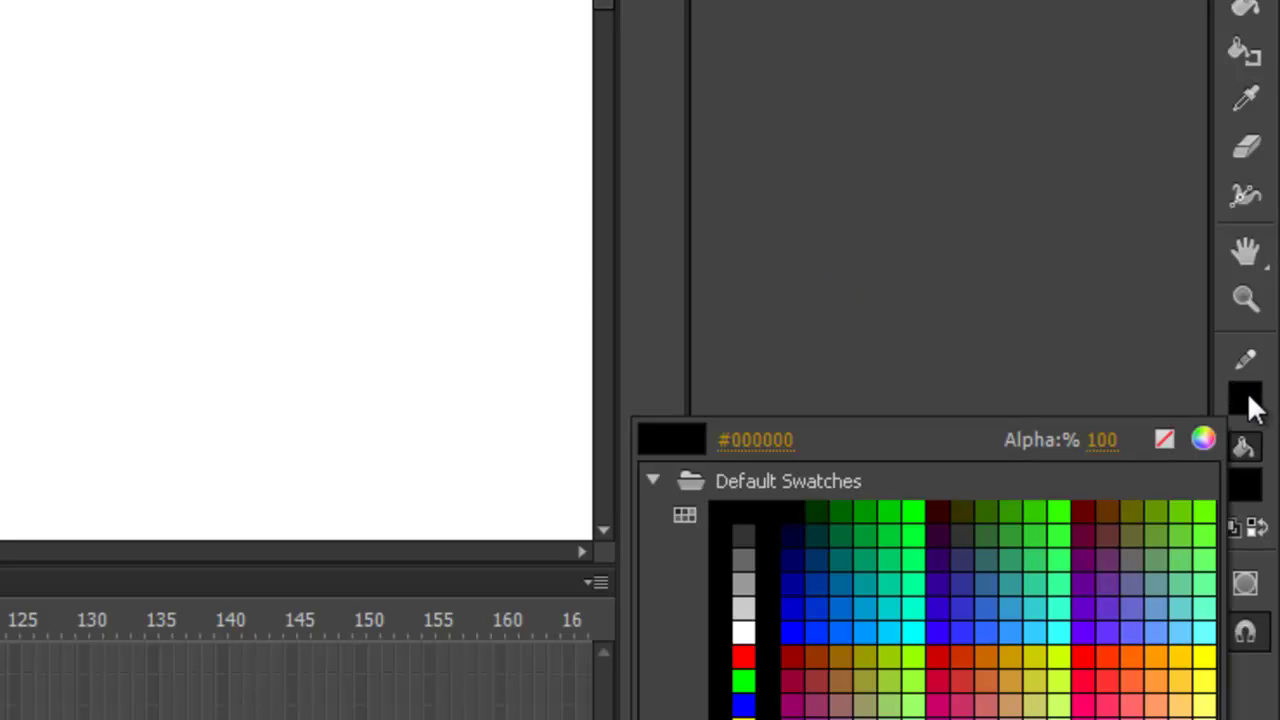
left_click(1164, 439)
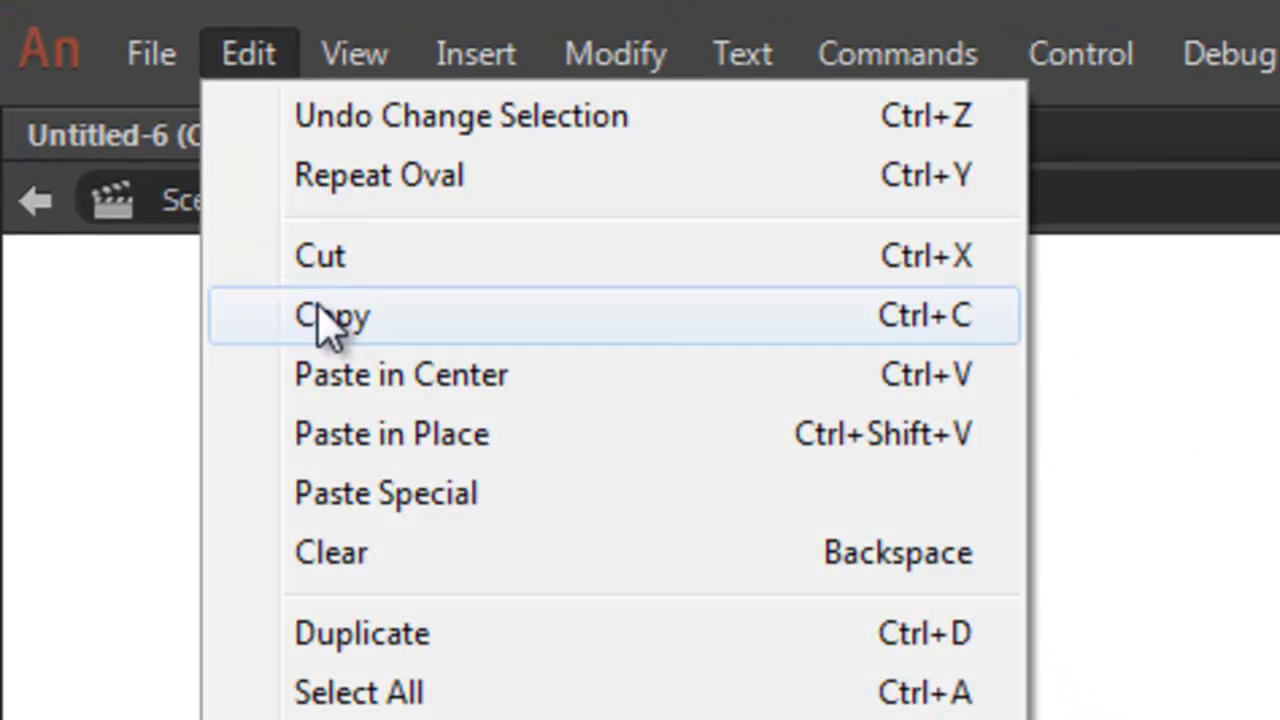
Copy the selected shape and bring up the Edit menu's paste options
left_click(262, 333)
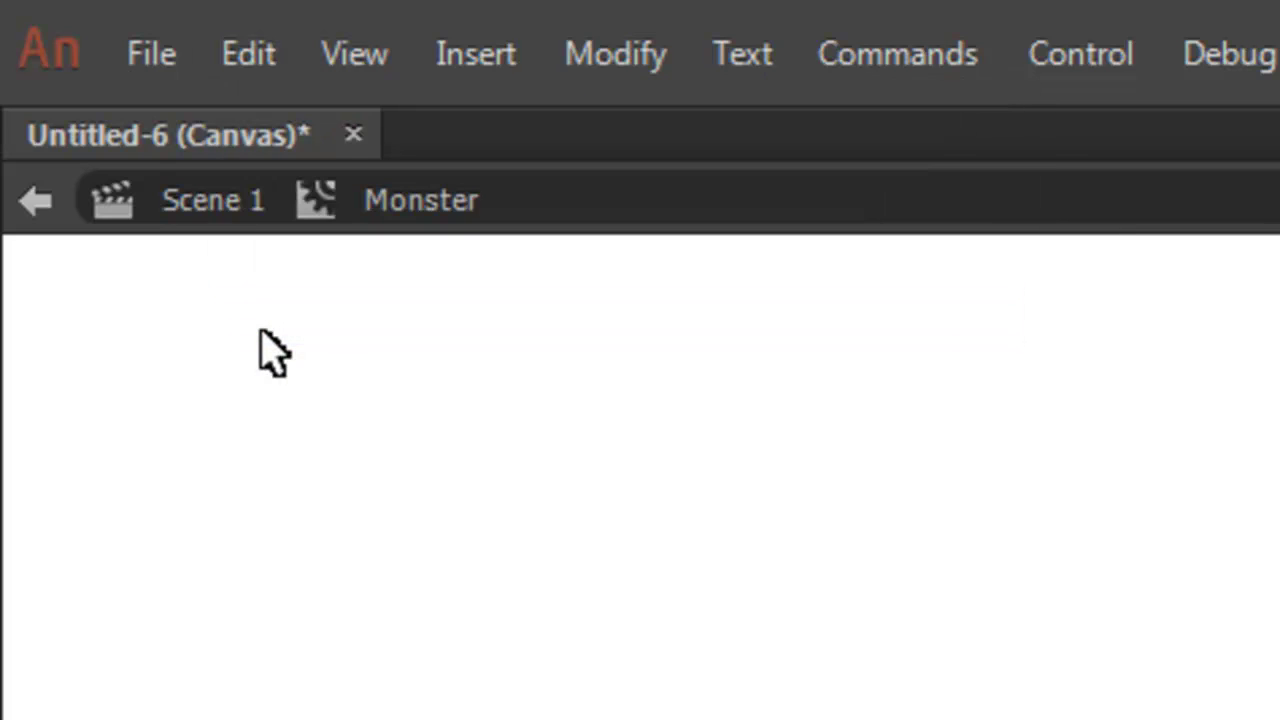
left_click(236, 55)
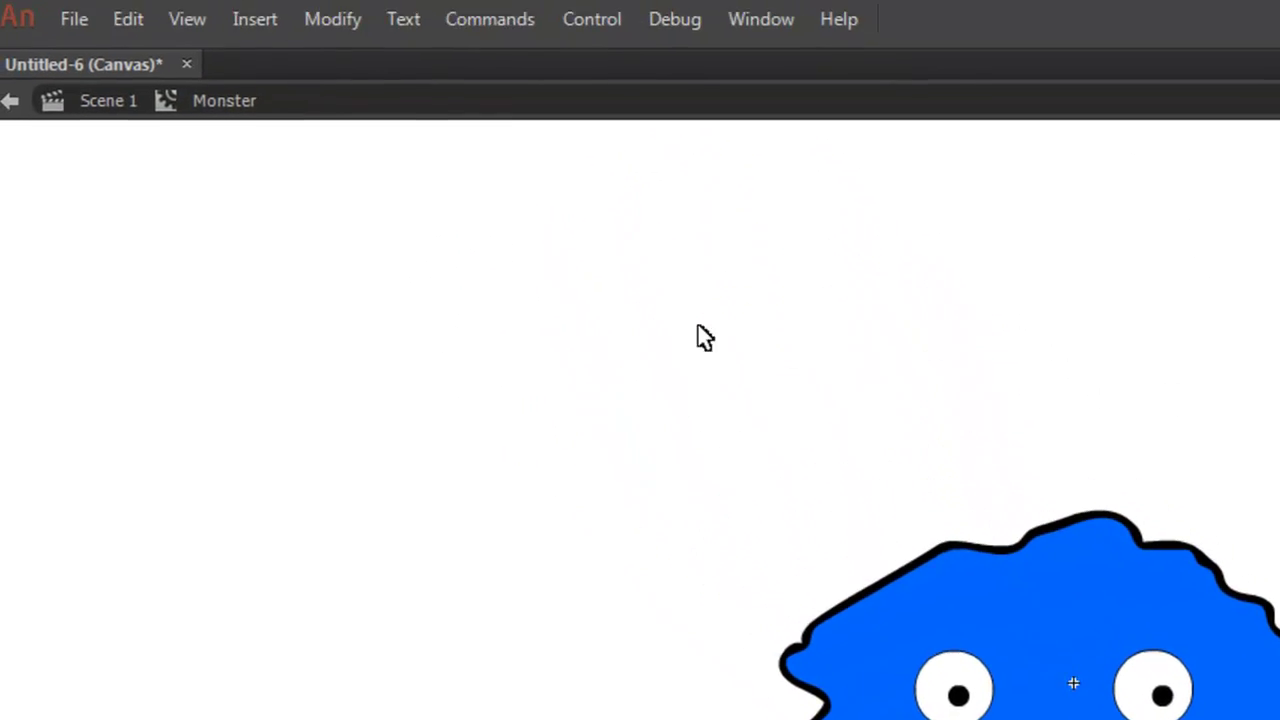
Uncheck Snap Align under View > Snapping, then reopen the submenu to confirm it is off
left_click(182, 30)
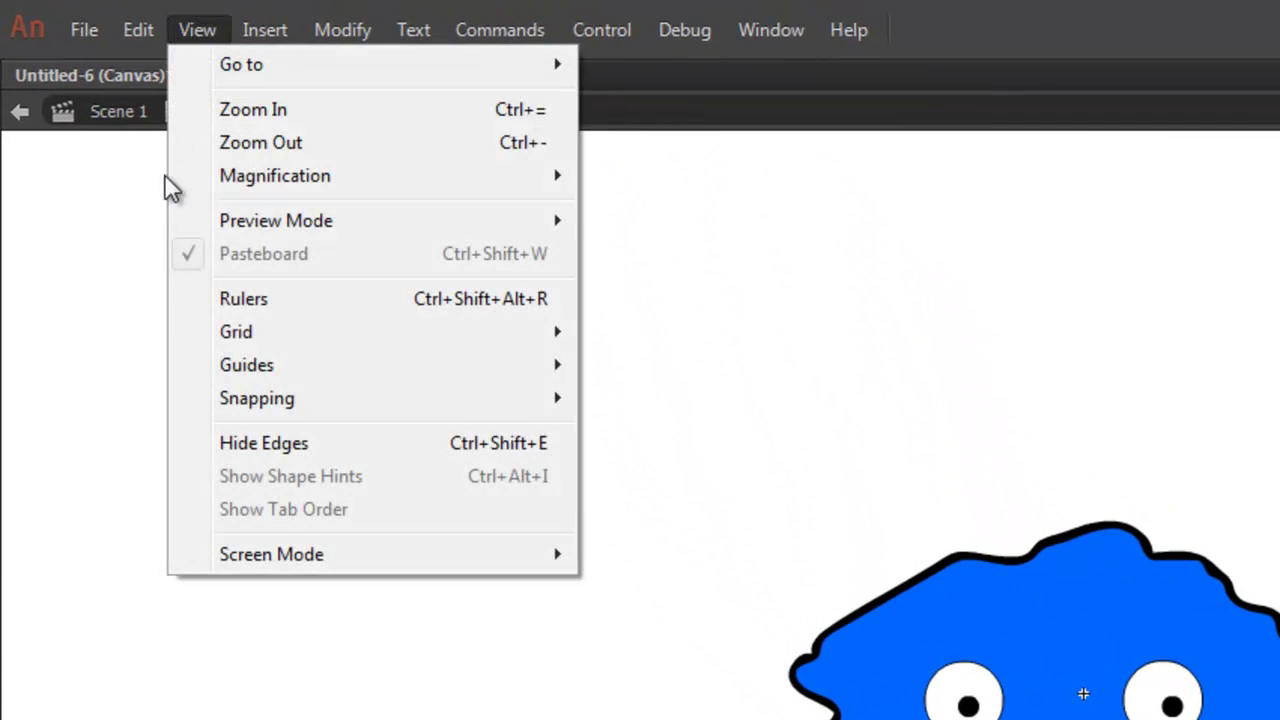
mouse_move(191, 406)
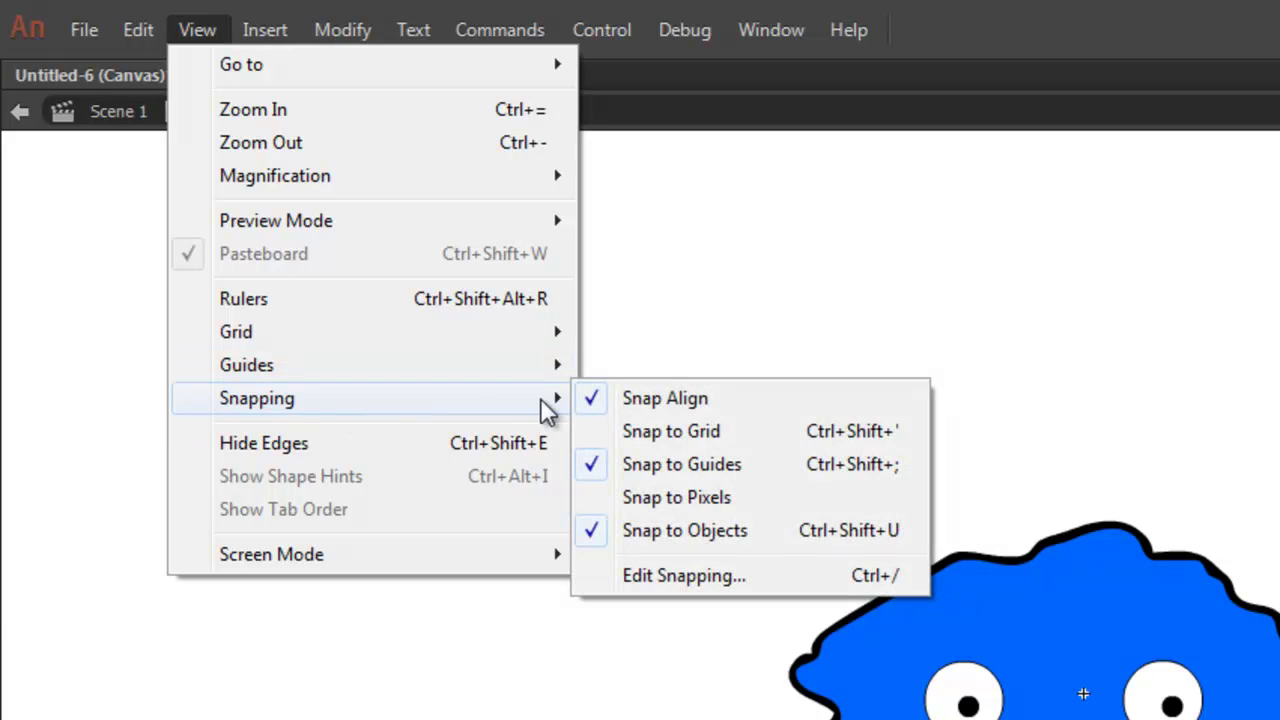
left_click(741, 400)
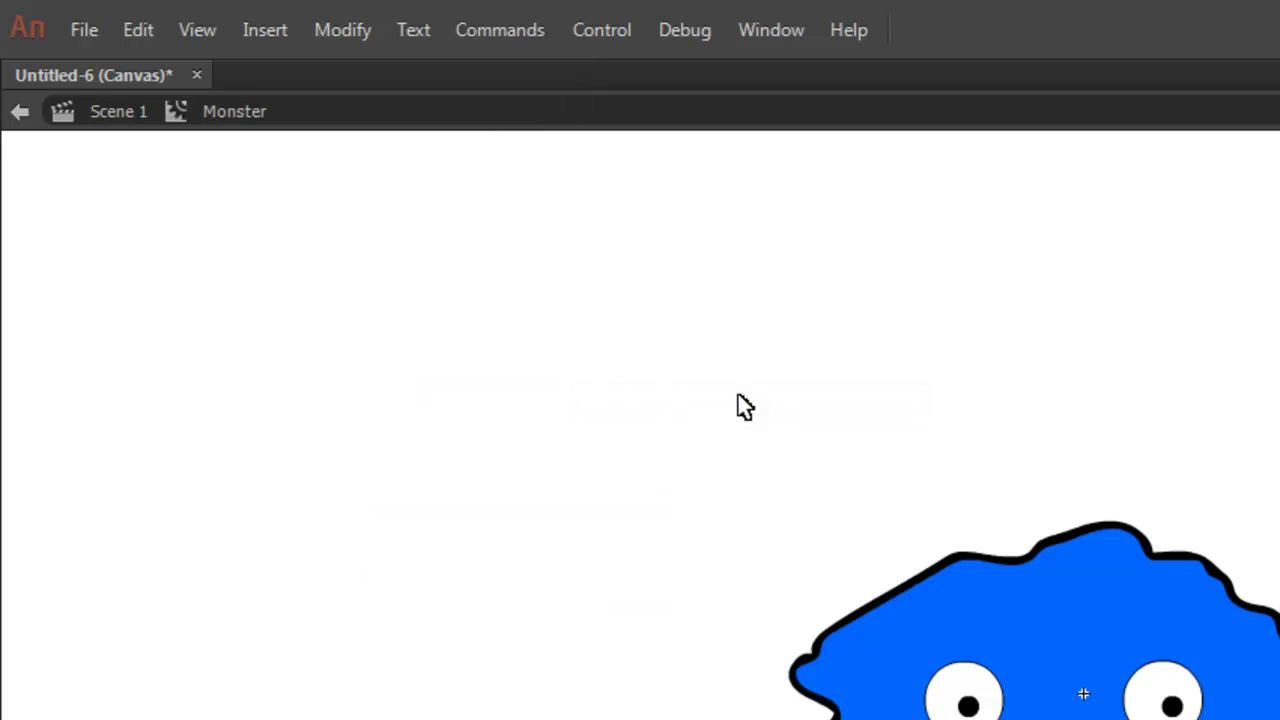
left_click(194, 38)
mouse_move(206, 402)
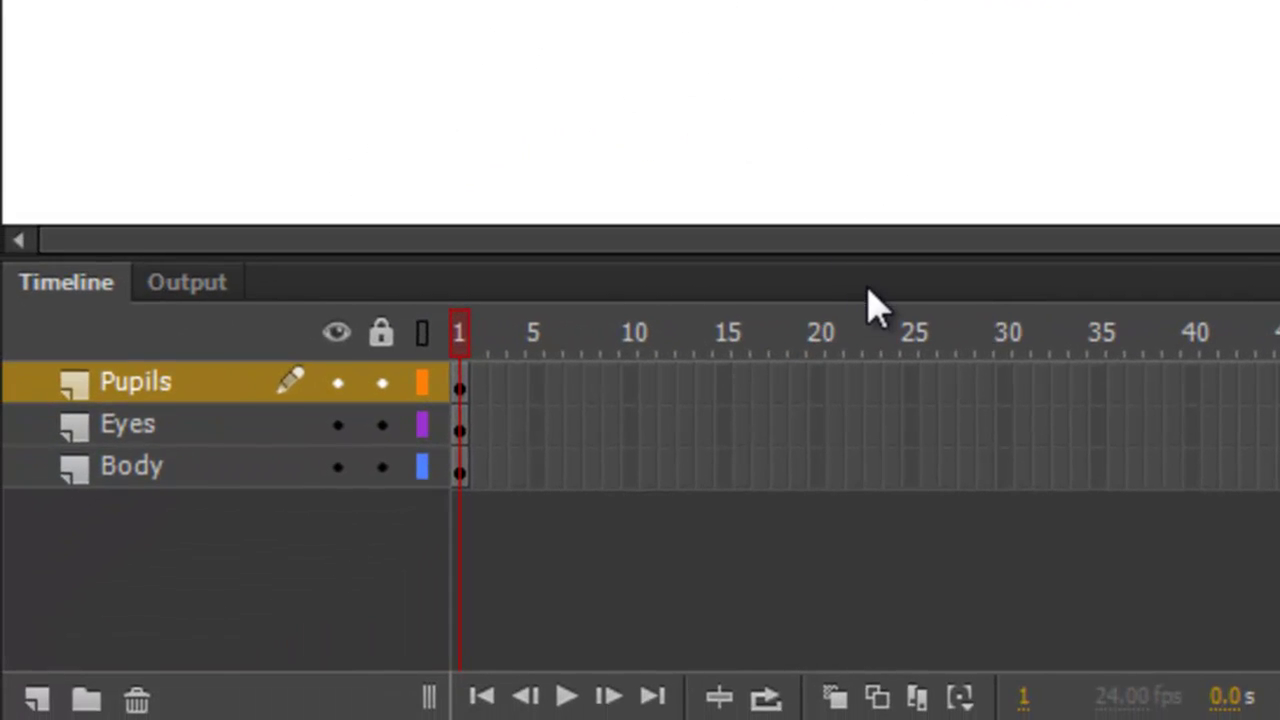
Insert a keyframe at frame 25 on Pupils and extend the Body layer to frame 25
left_click(909, 384)
key("F6")
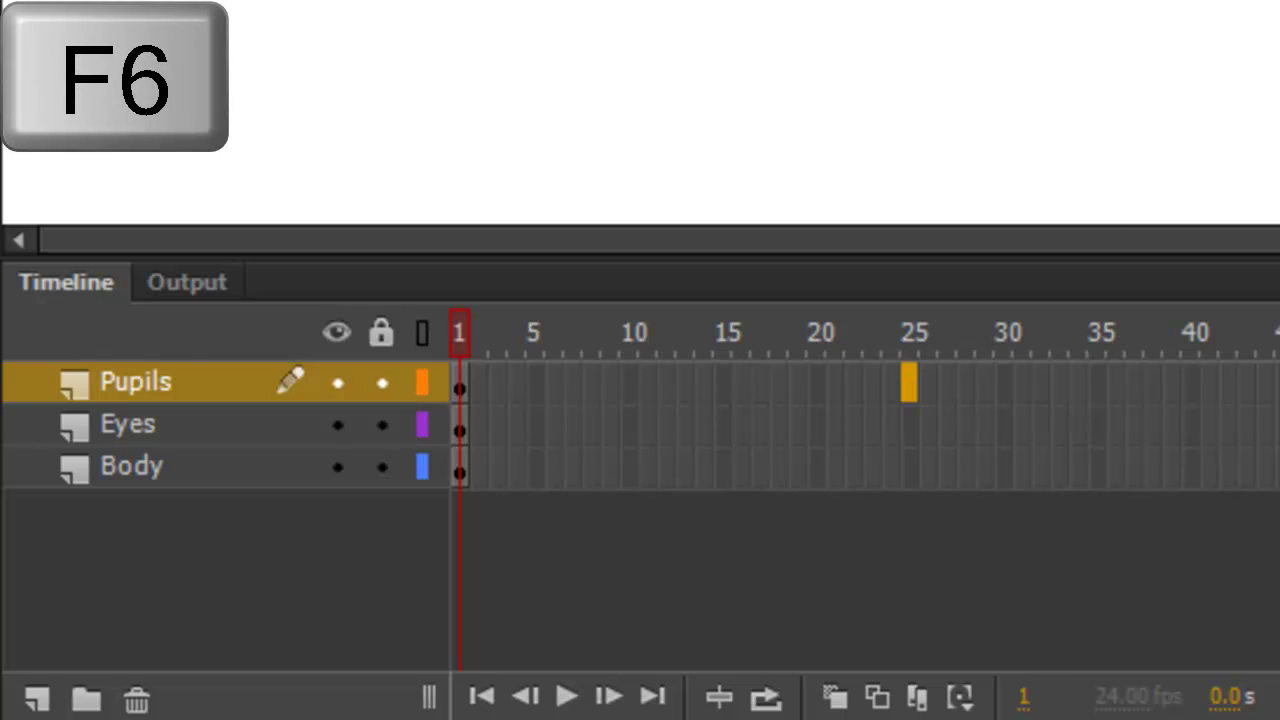
key("F6")
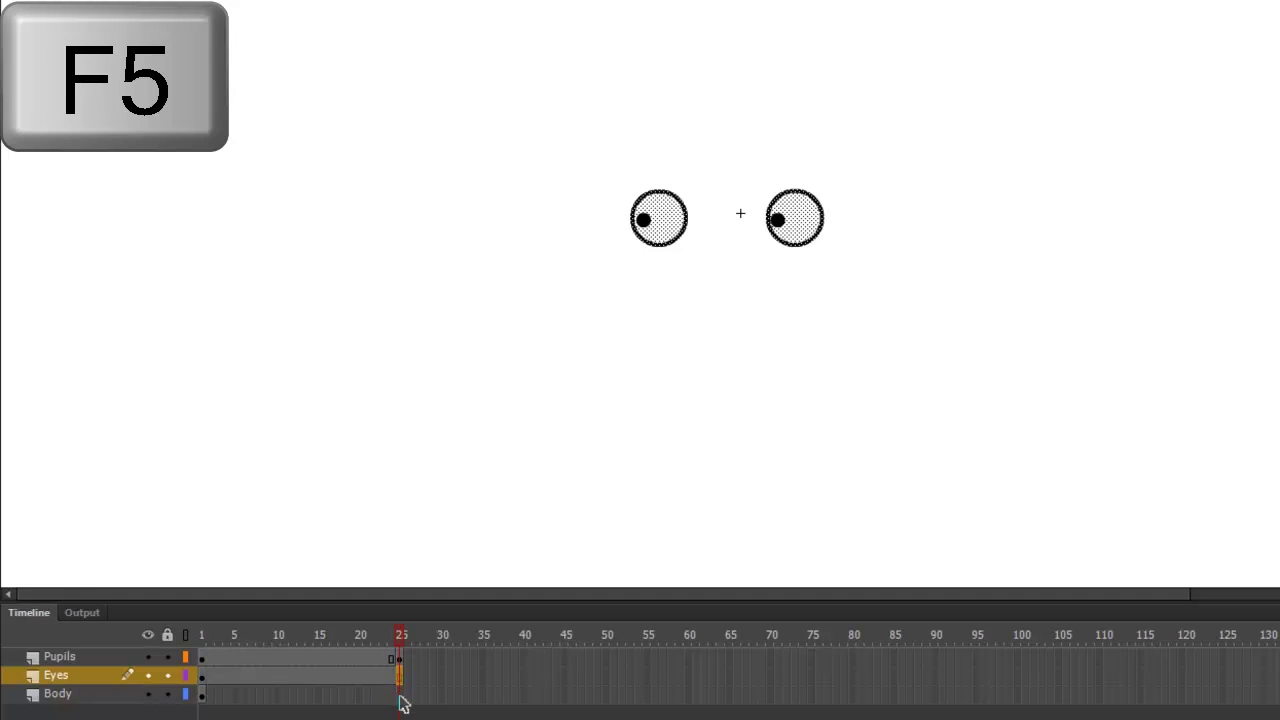
left_click(400, 694)
key("F5")
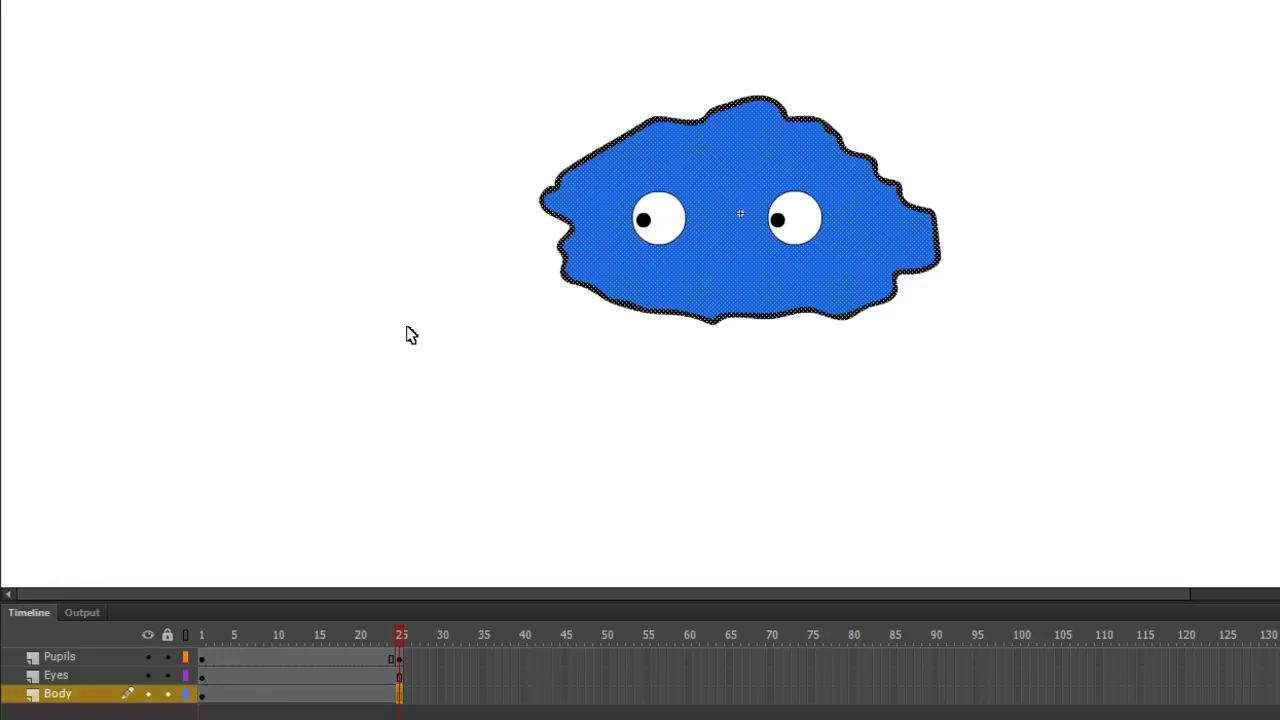
At frame 25, move both pupils to the right side of the eyes
left_click(399, 659)
left_click(399, 659)
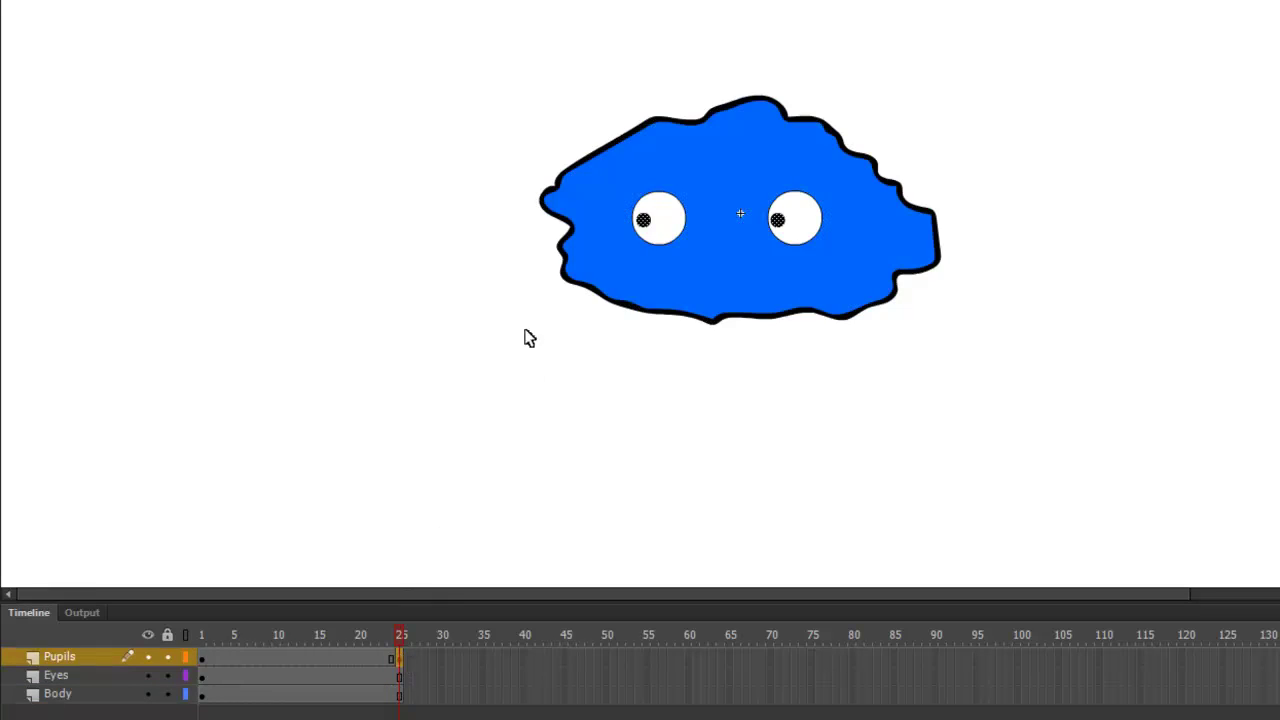
left_click_drag(645, 222, 678, 222)
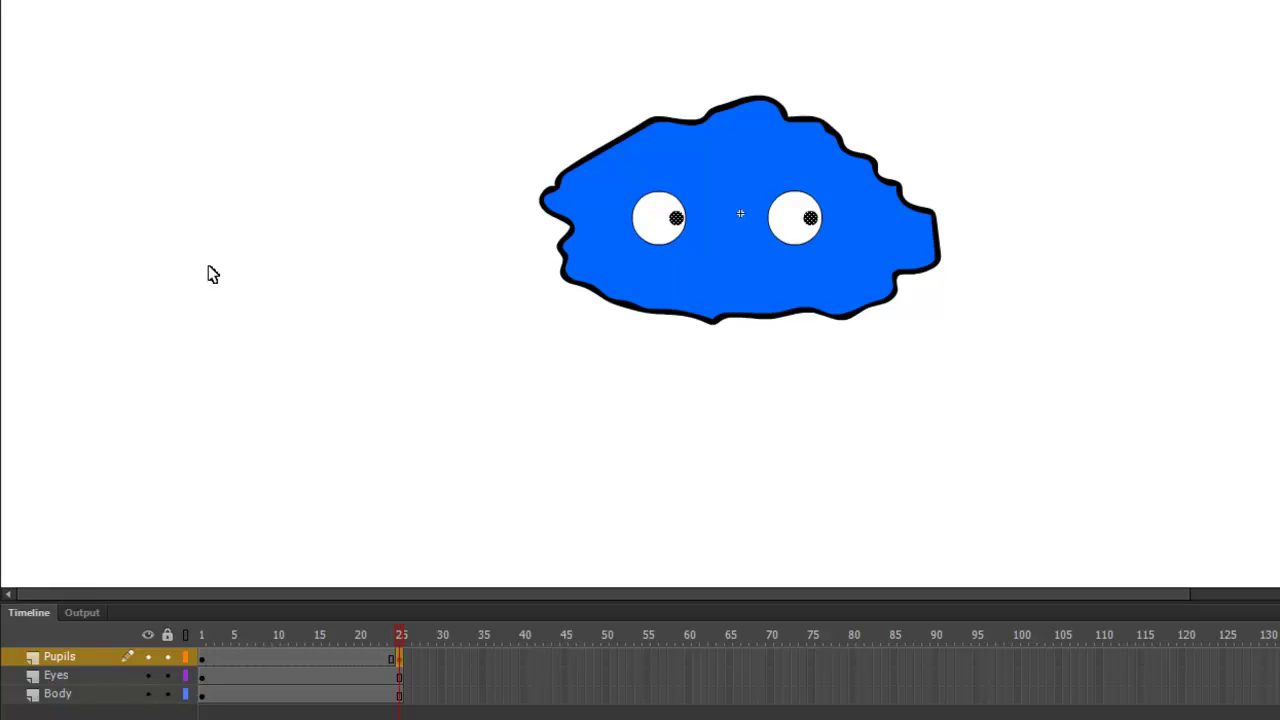
Create a shape tween on the Pupils layer across frames 1–25 and rewind to frame 1 to preview
right_click(292, 660)
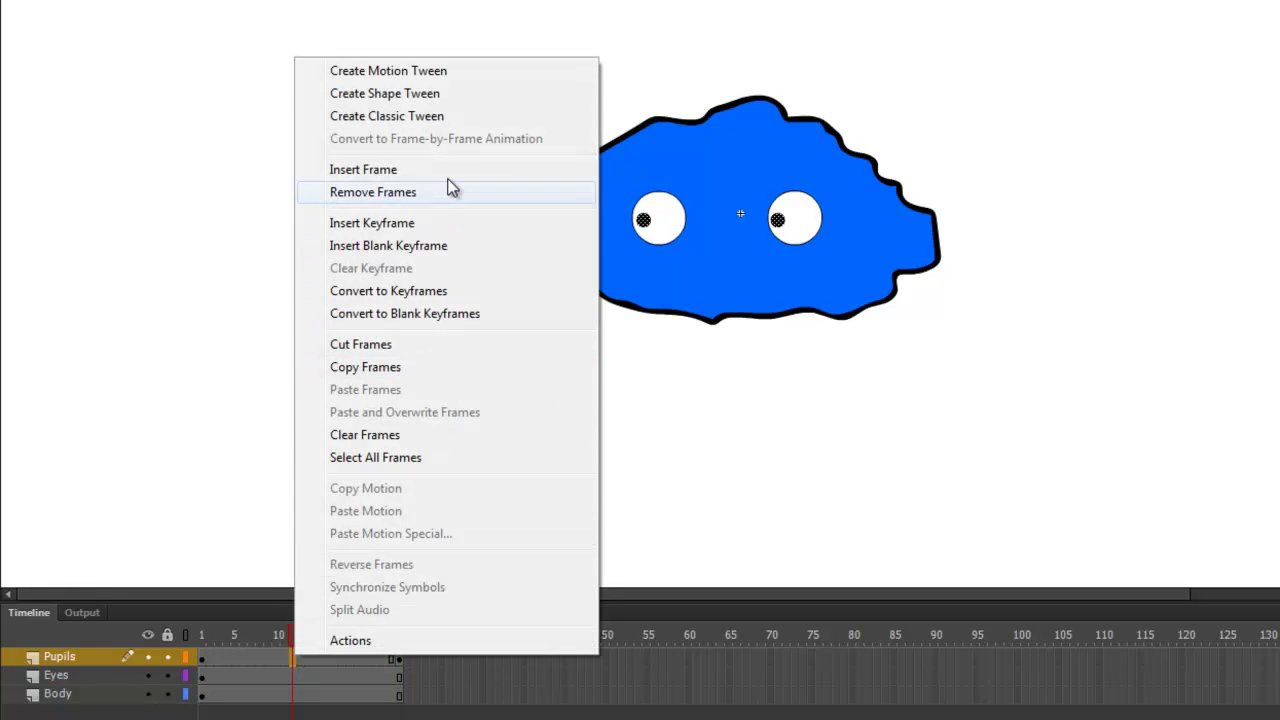
left_click(501, 94)
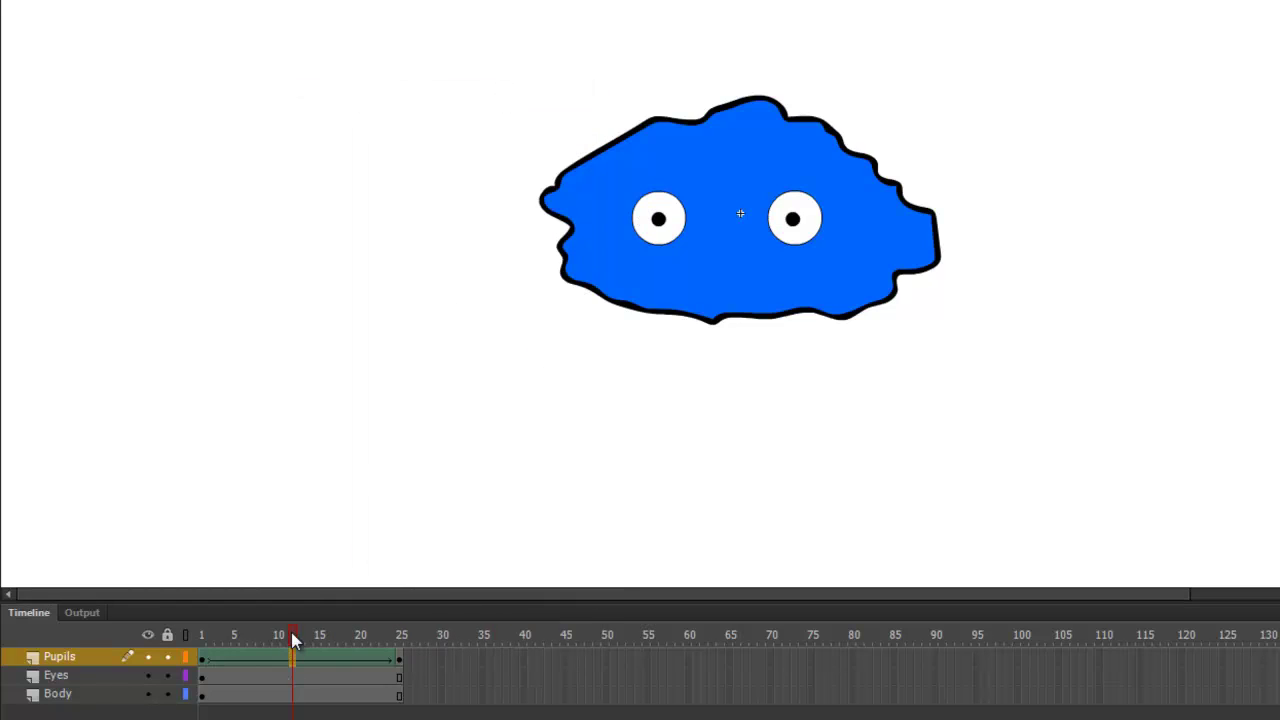
left_click_drag(291, 632, 497, 660)
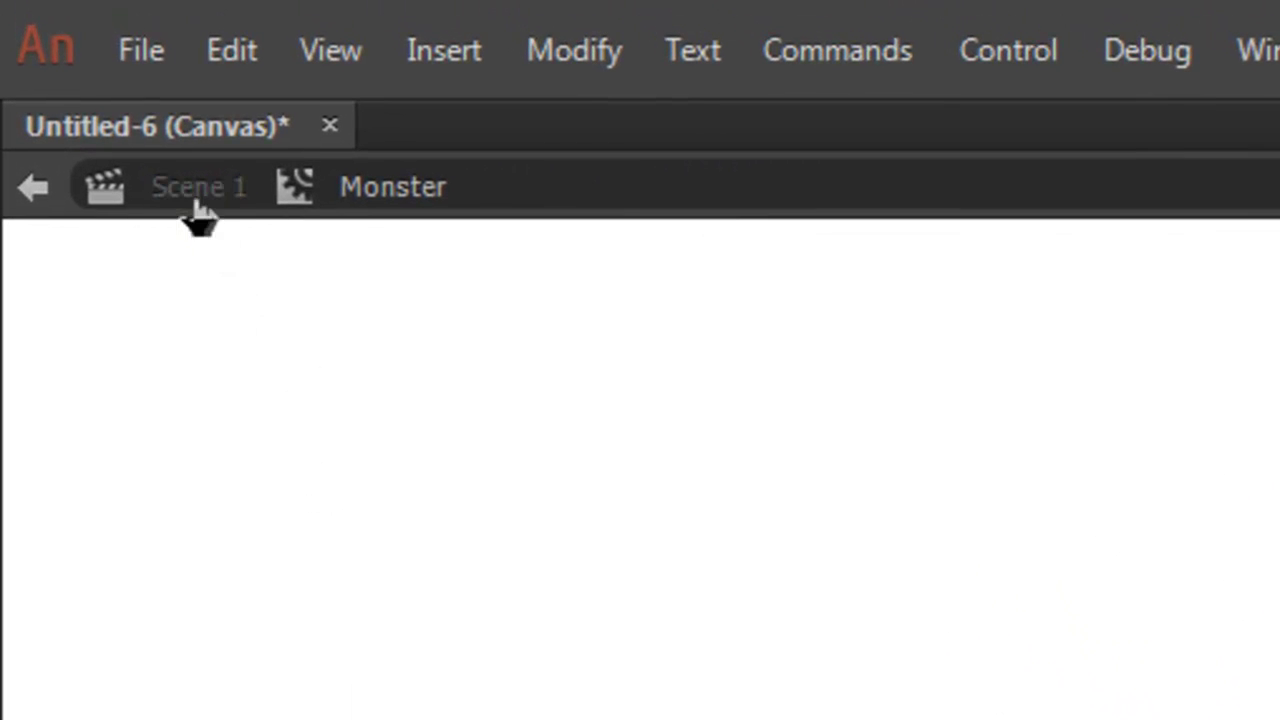
Go back to Scene 1 and drag a Monster instance from the Library onto the stage
left_click(195, 190)
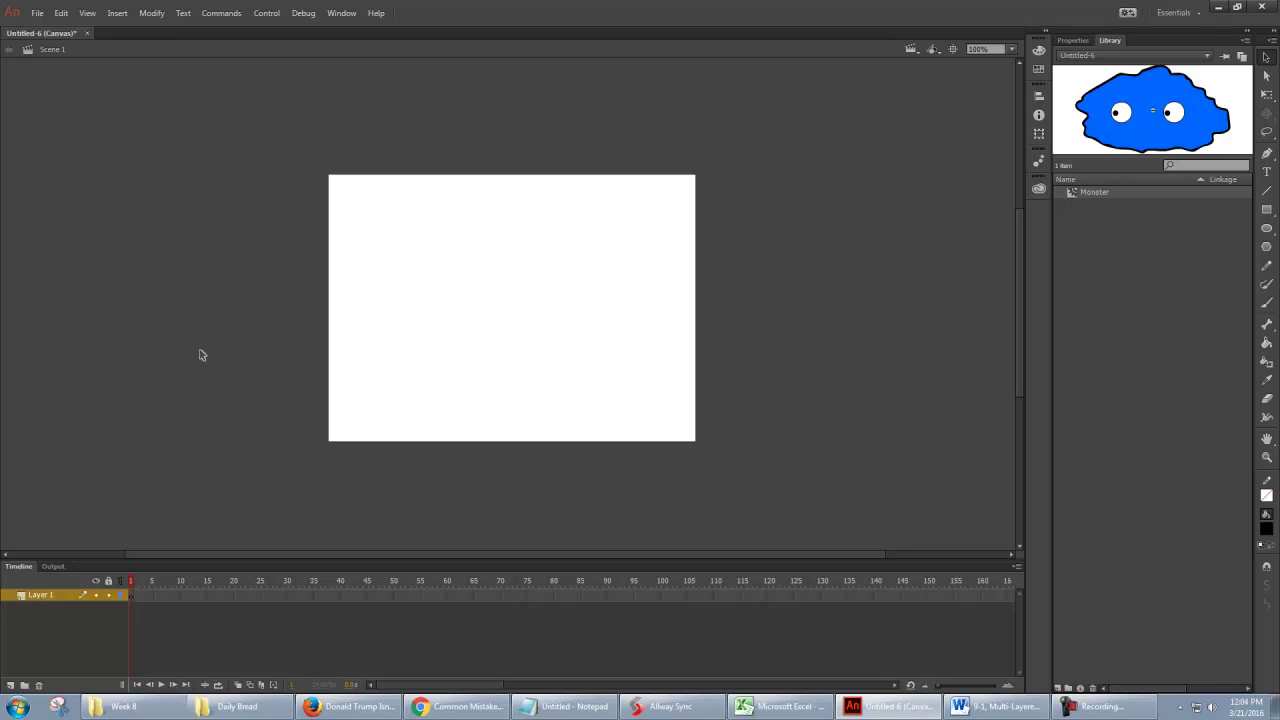
key("F10")
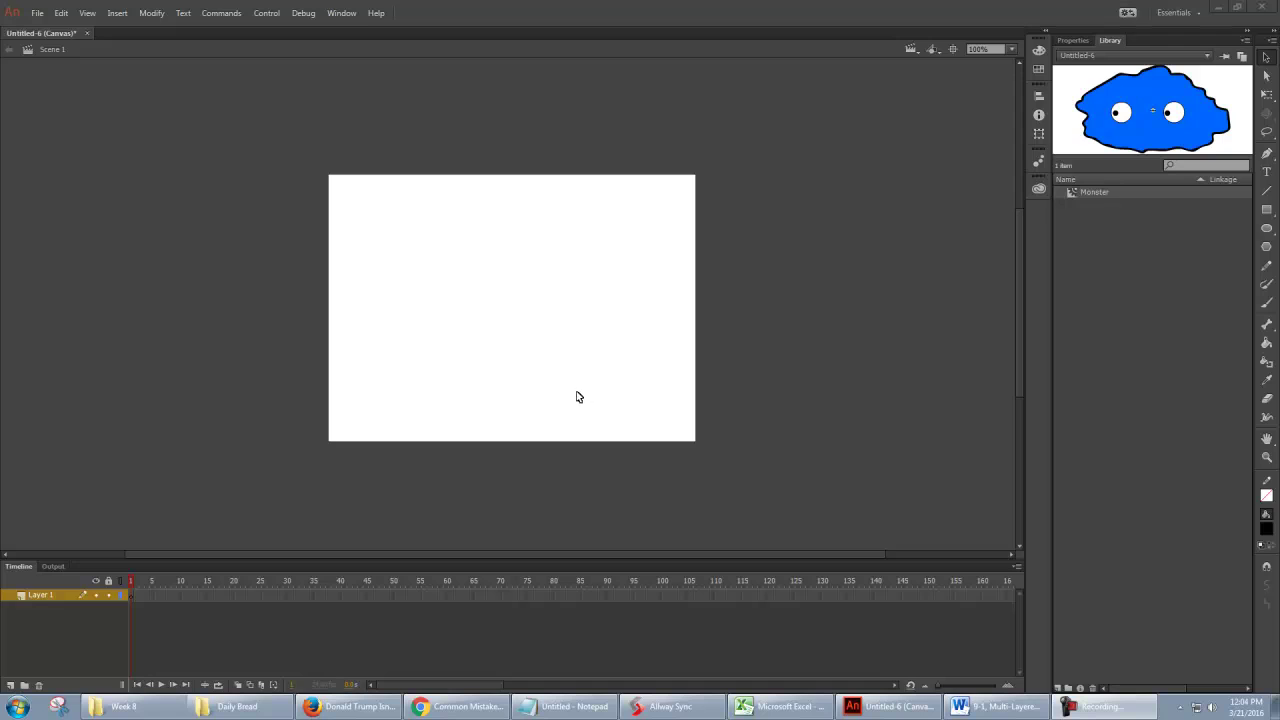
left_click_drag(1072, 190, 468, 311)
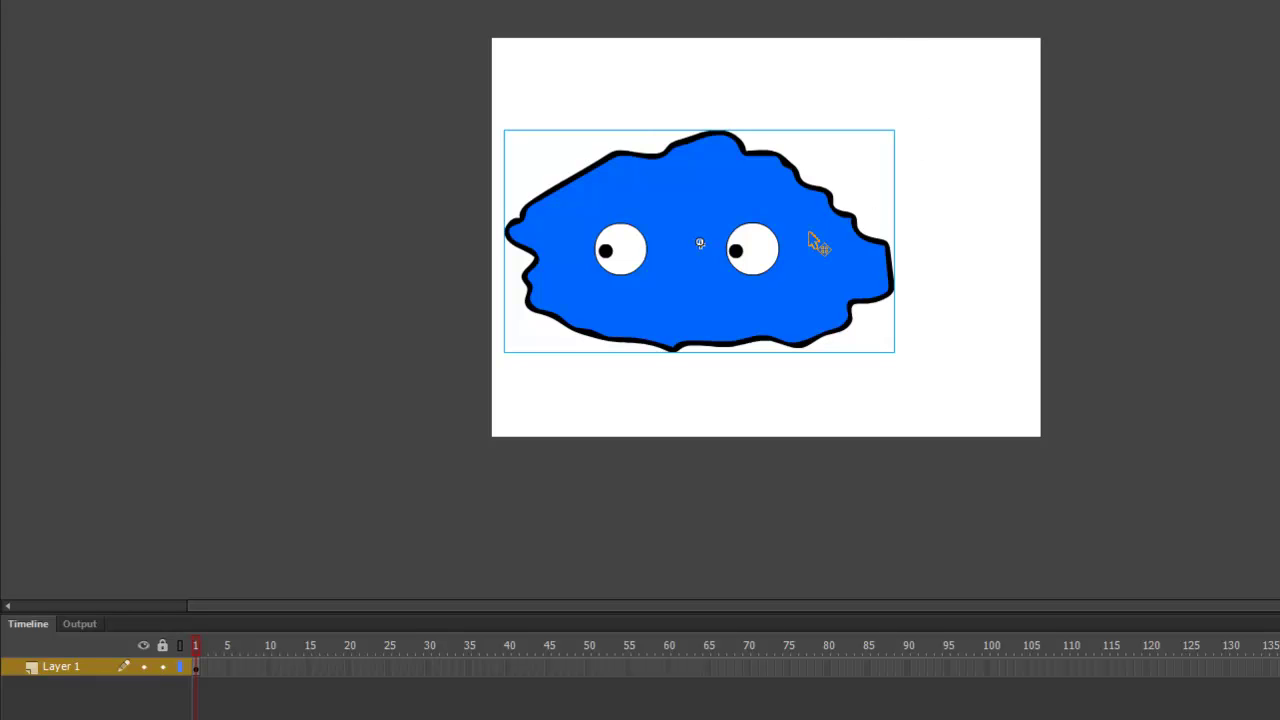
Place the Monster off-stage left, add a keyframe at frame 80, and move it past the right edge
left_click_drag(820, 243, 391, 270)
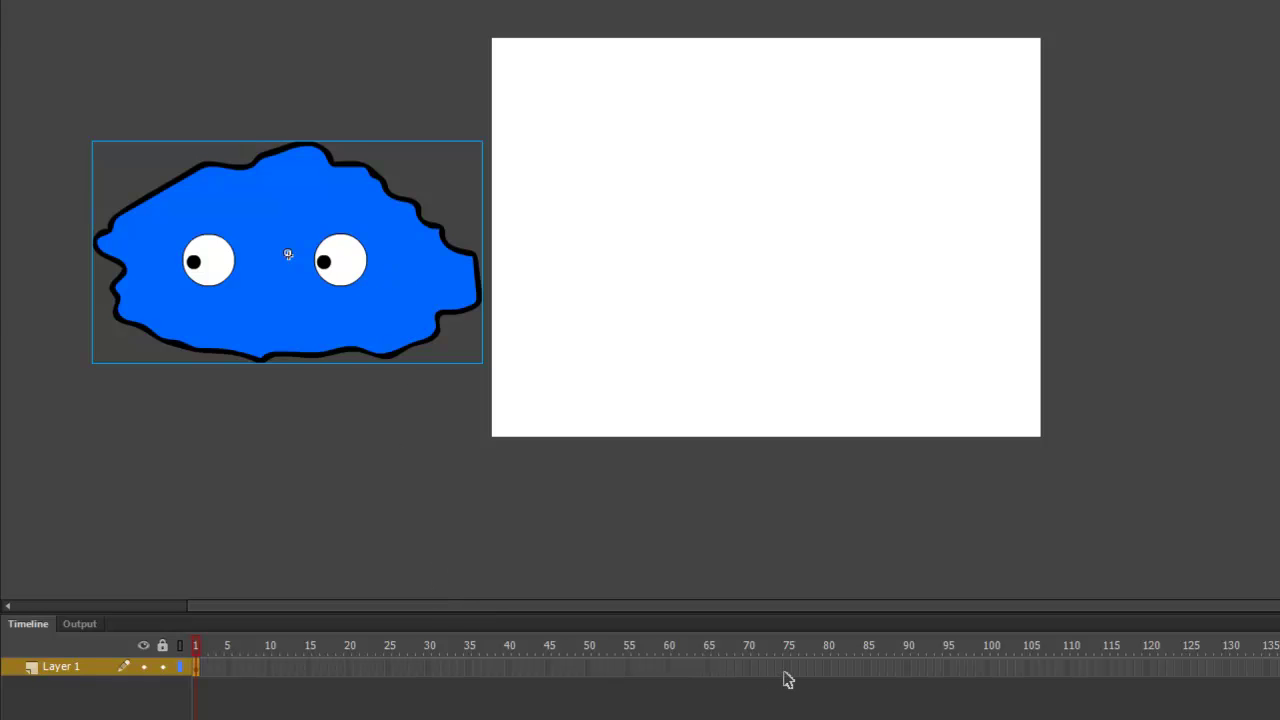
left_click(827, 676)
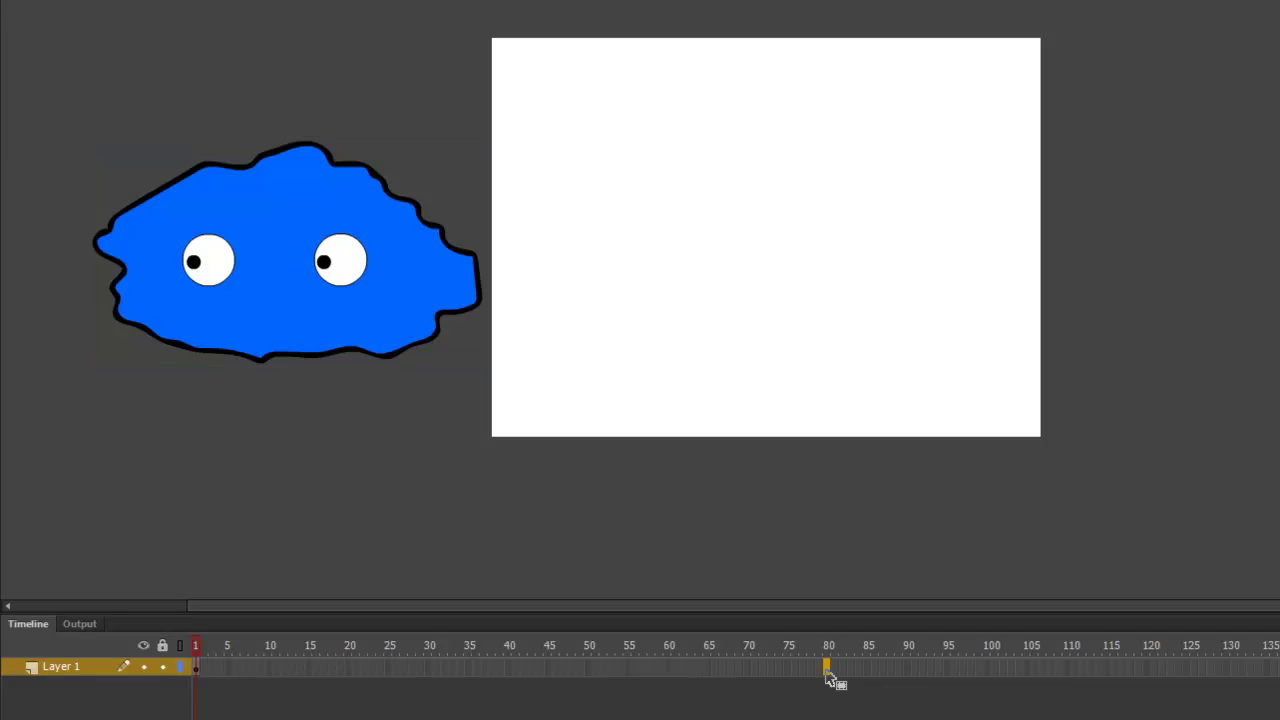
key("F6")
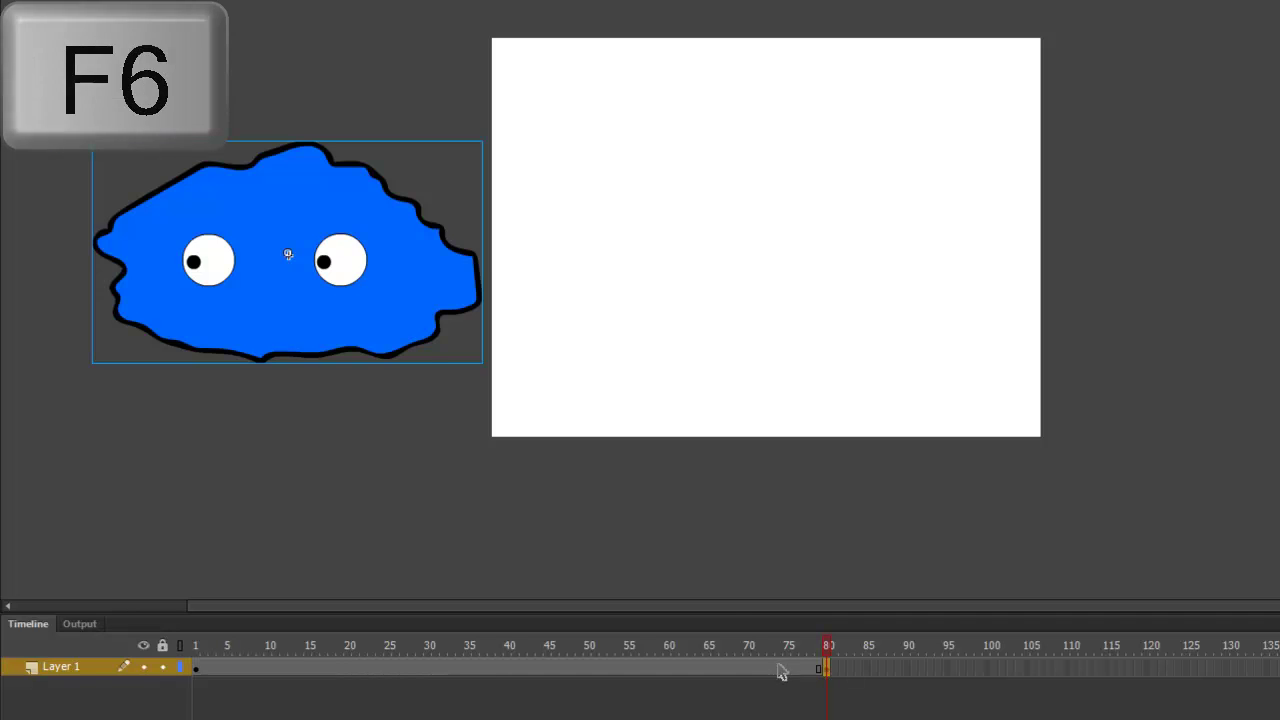
left_click_drag(289, 303, 1239, 294)
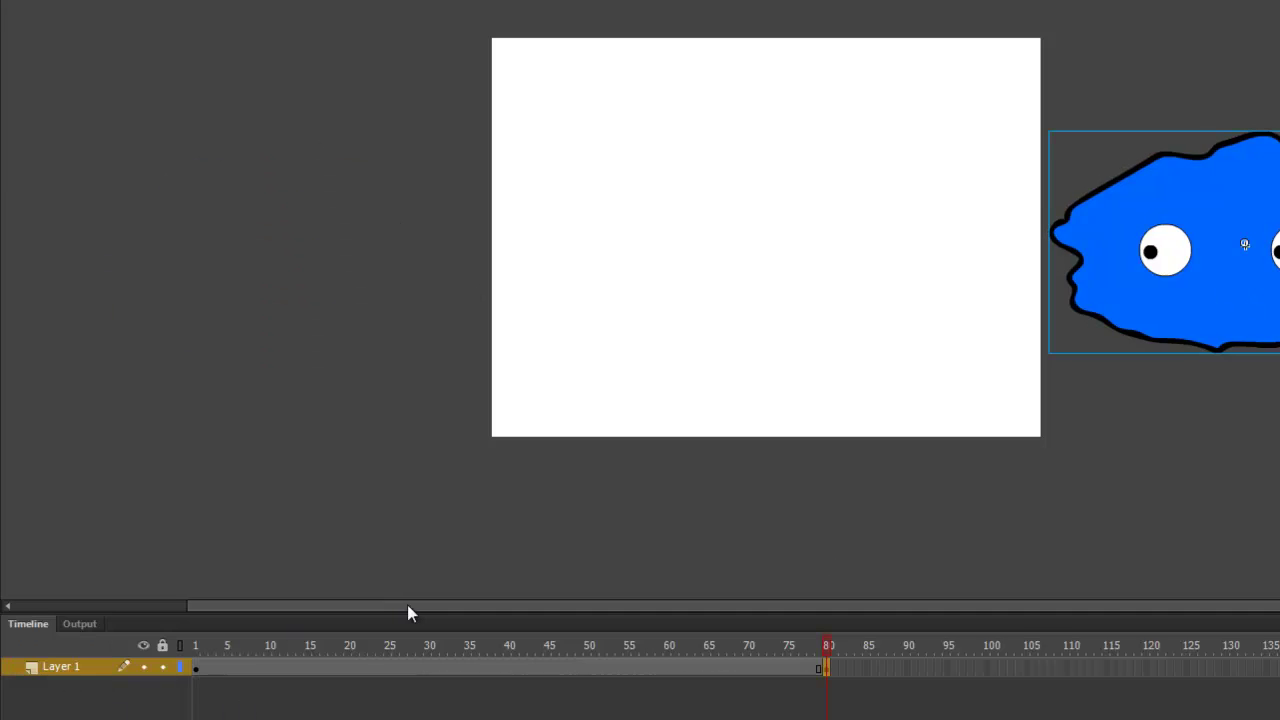
Create a classic tween on Layer 1 spanning frames 1–80
right_click(477, 670)
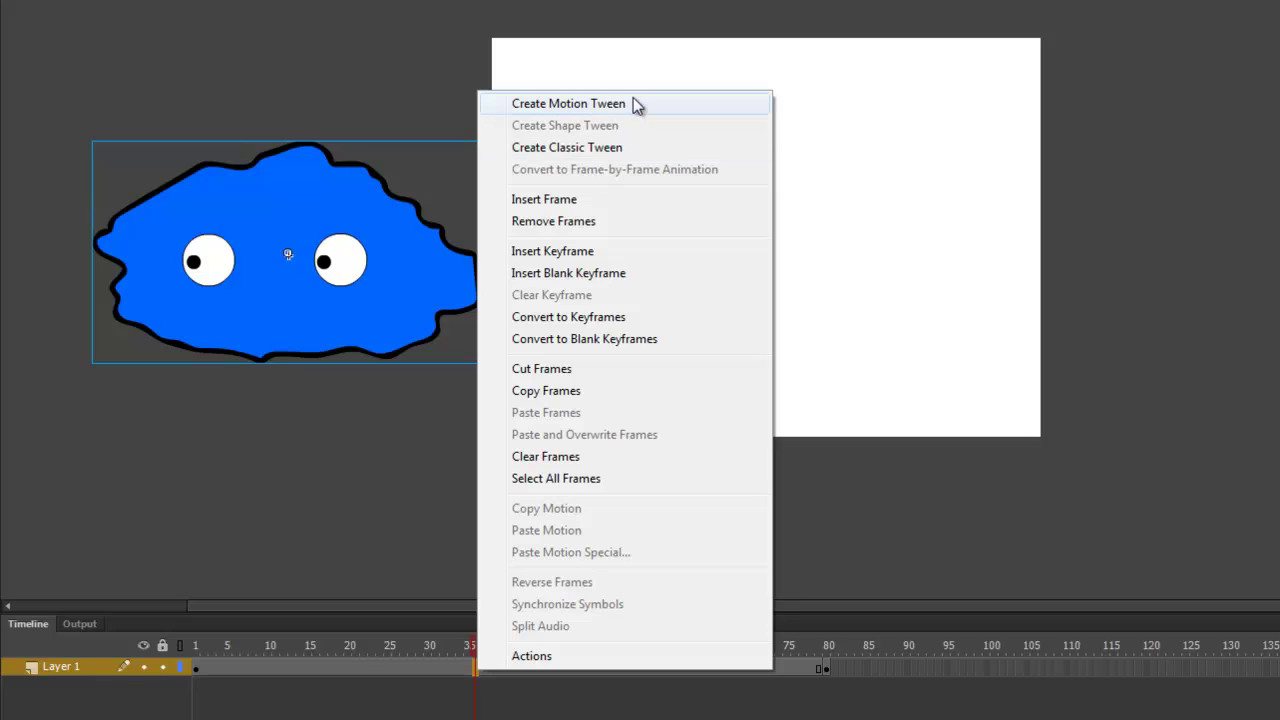
left_click(644, 147)
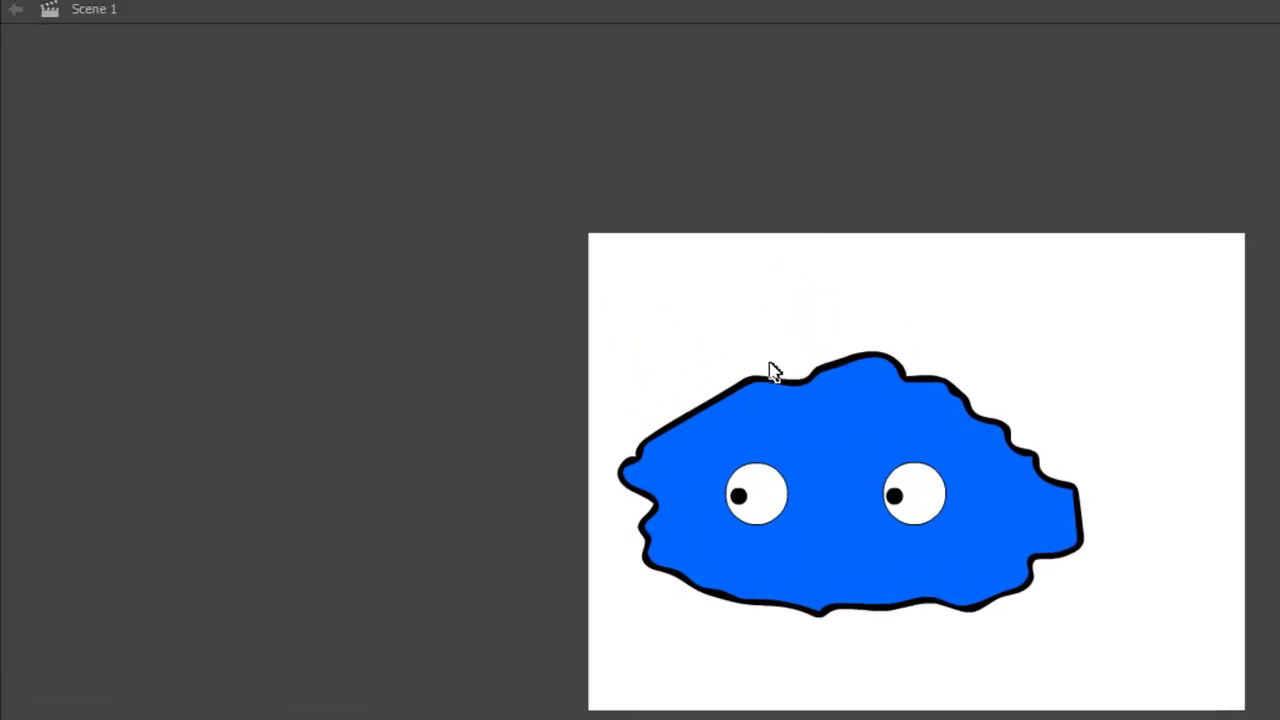
Run Control > Test to play the animation in the browser
left_click(521, 25)
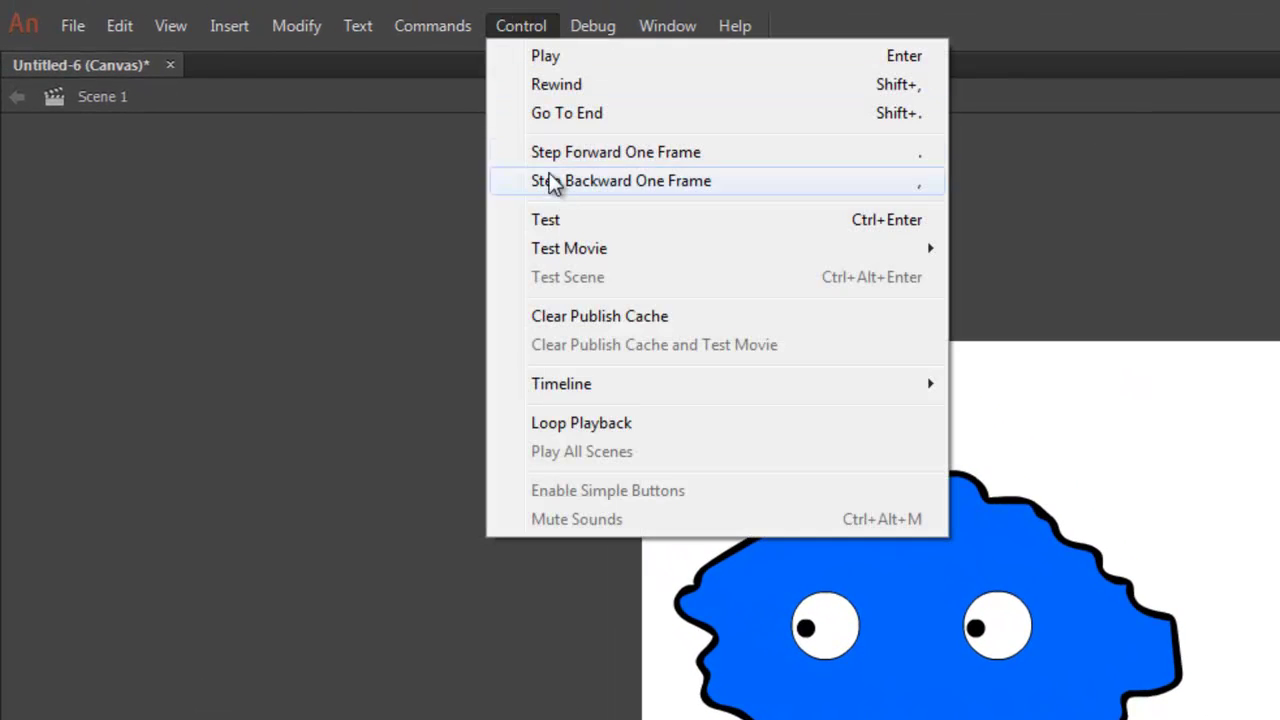
left_click(546, 220)
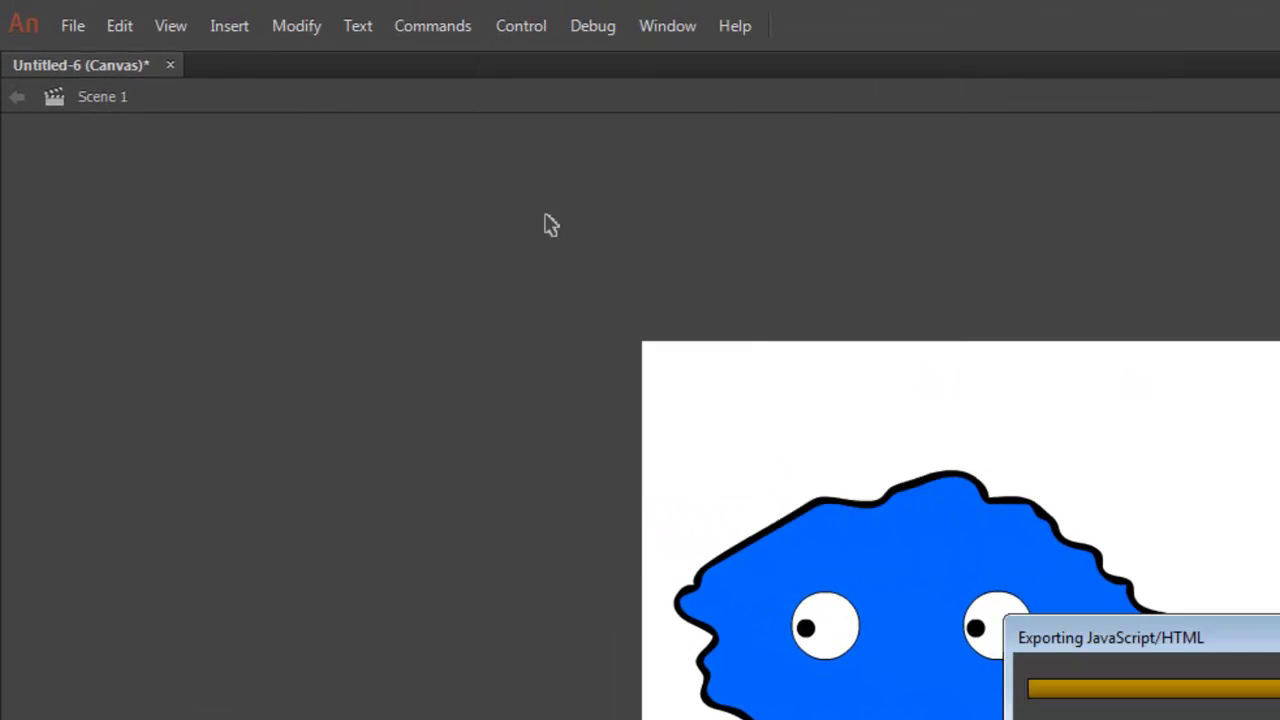